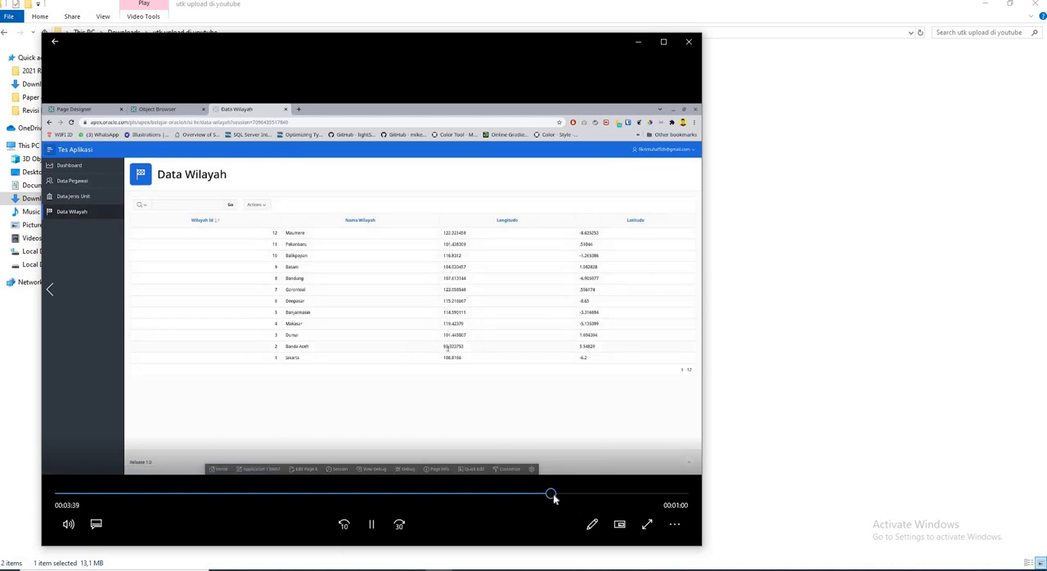
Skip through the Data Wilayah part of the Video Tugas Akhir recording to its end and close the player.
drag(561, 498, 656, 499)
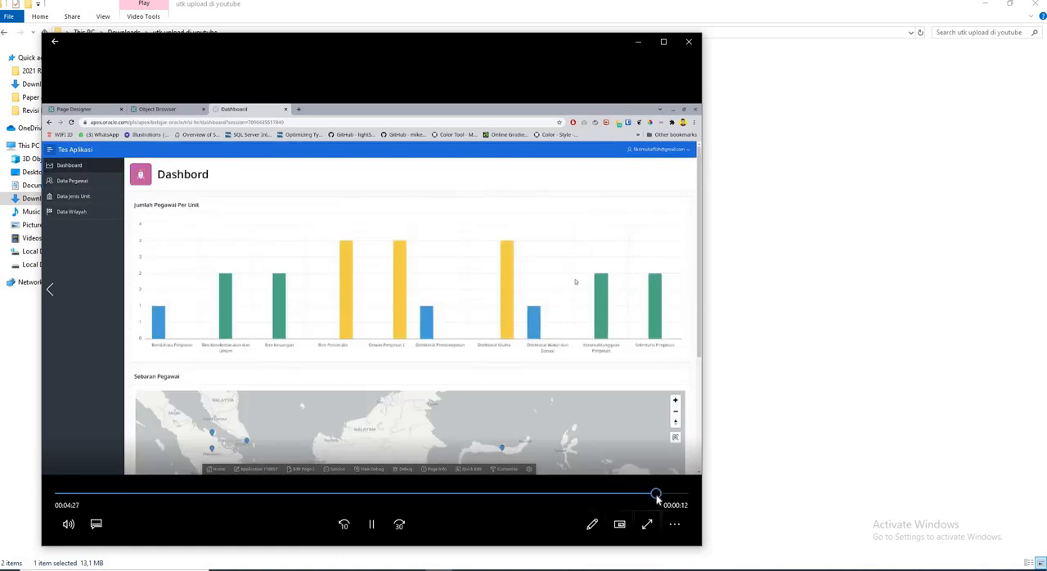
click(664, 497)
click(676, 494)
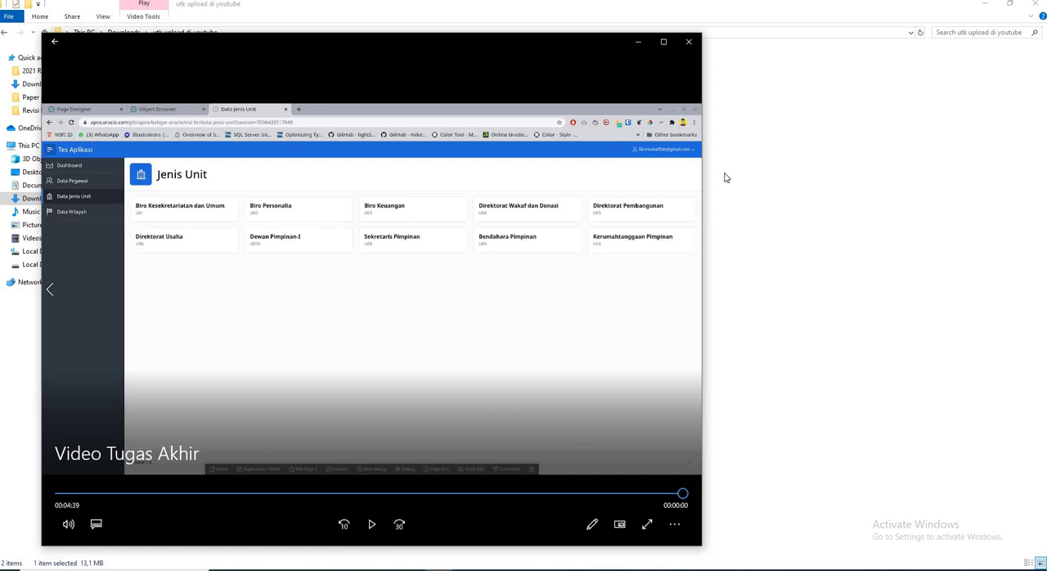
click(689, 41)
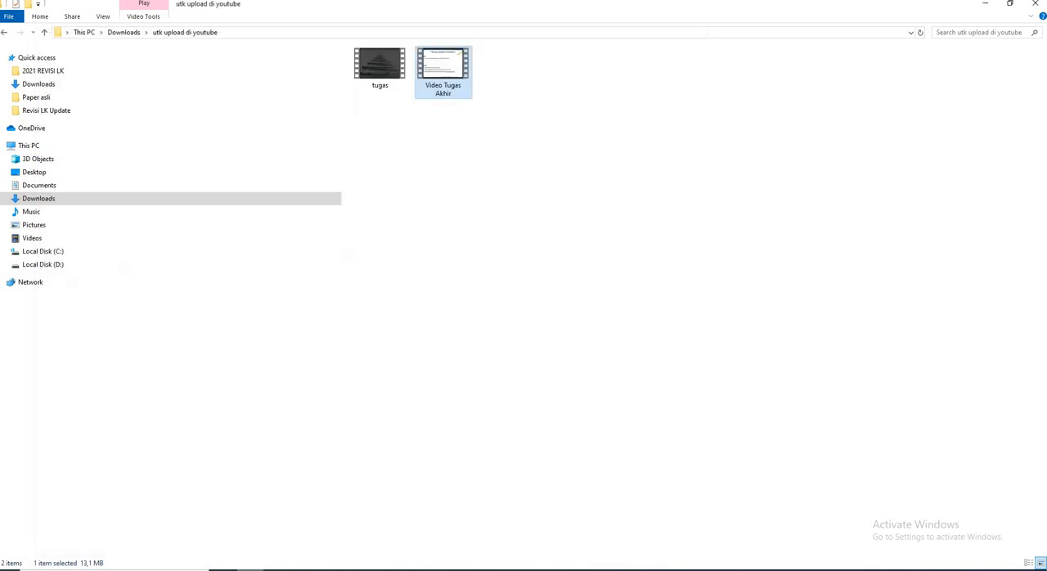
Play the tugas video and skip through its opening minutes to the part showing the SINGER table in Object Browser.
click(377, 70)
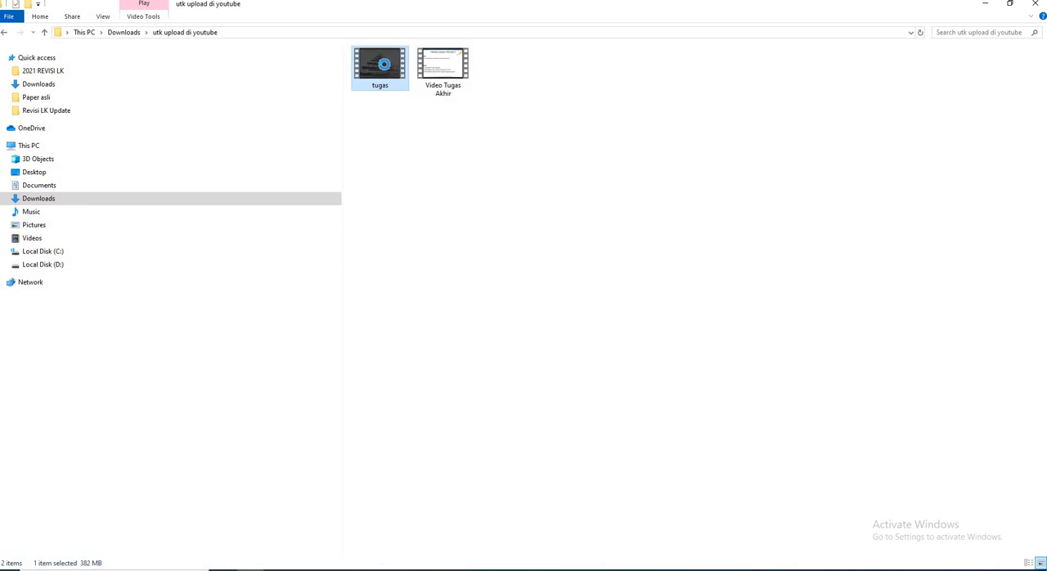
double_click(385, 69)
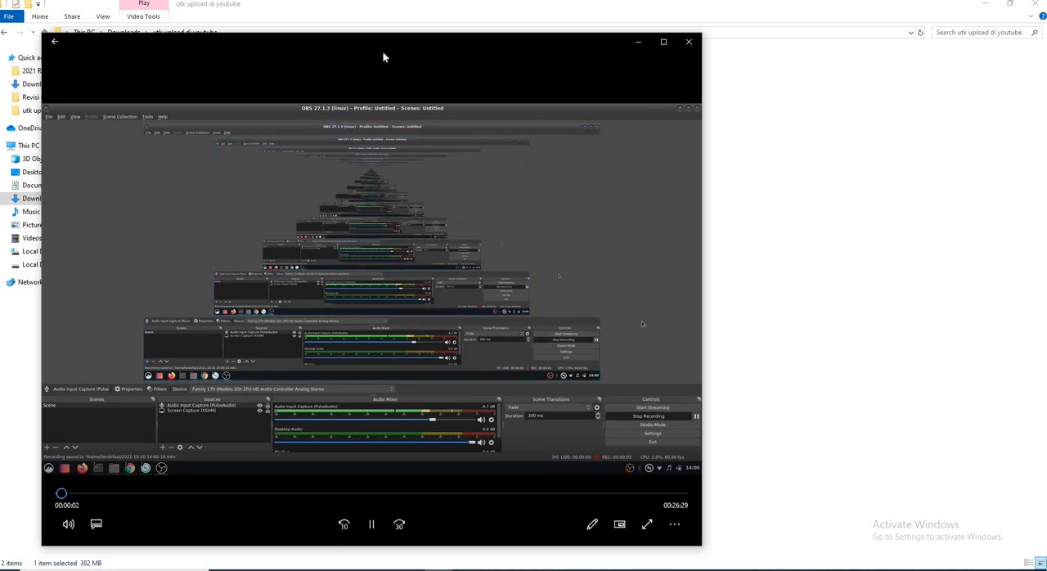
click(67, 494)
click(71, 494)
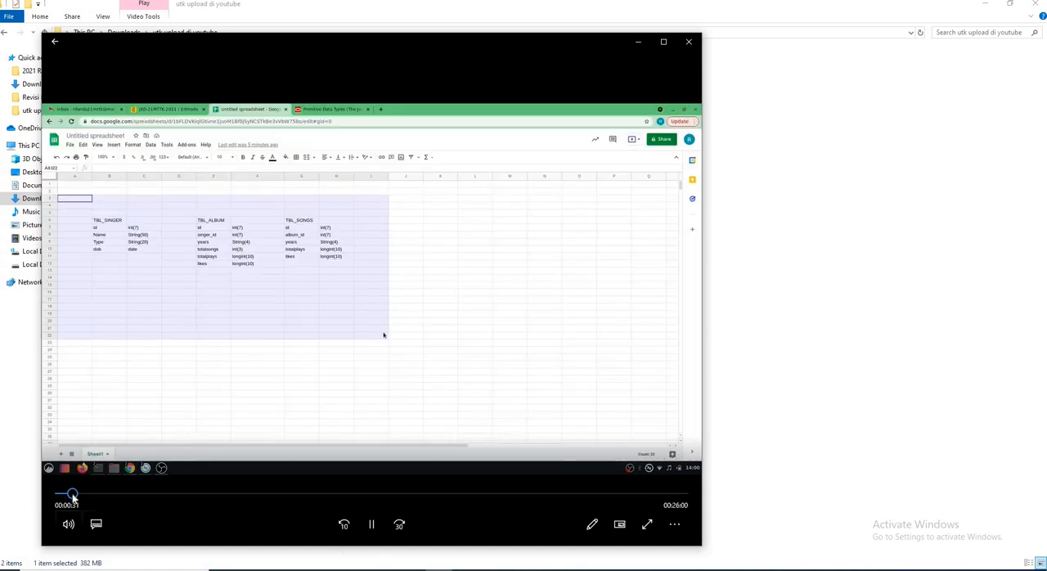
click(69, 494)
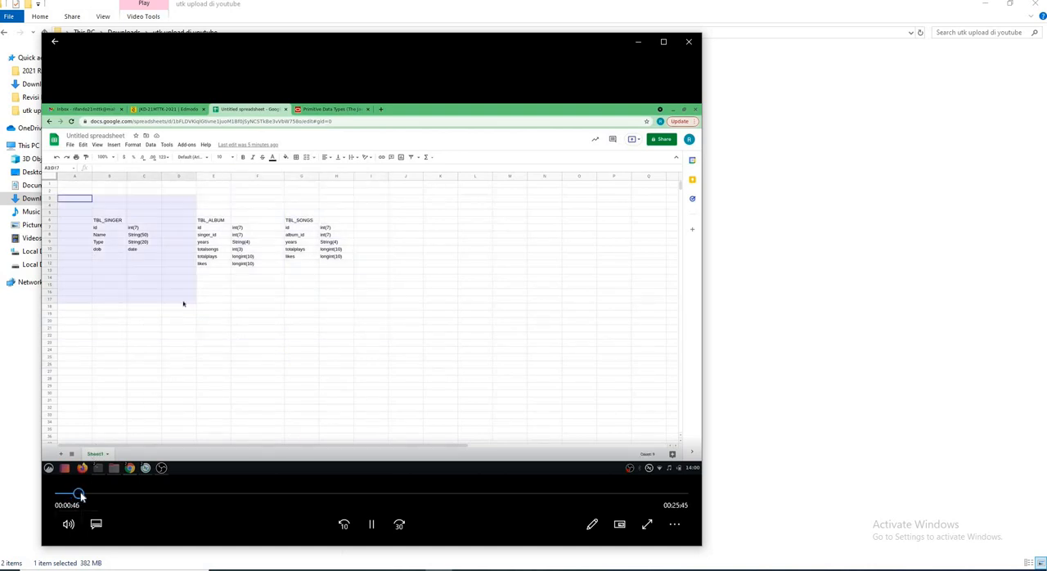
click(80, 494)
drag(82, 495, 130, 499)
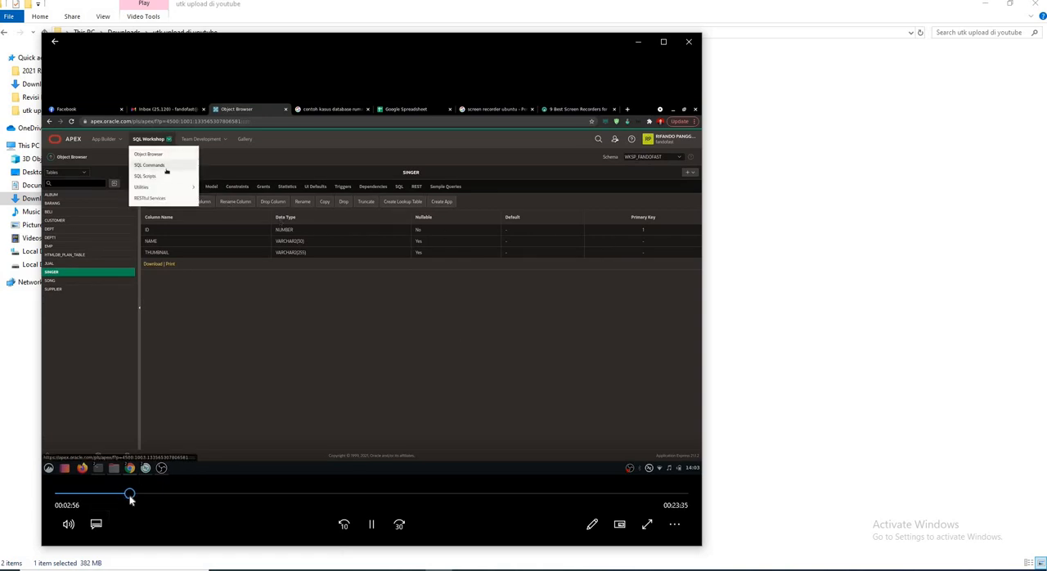
drag(130, 496, 120, 496)
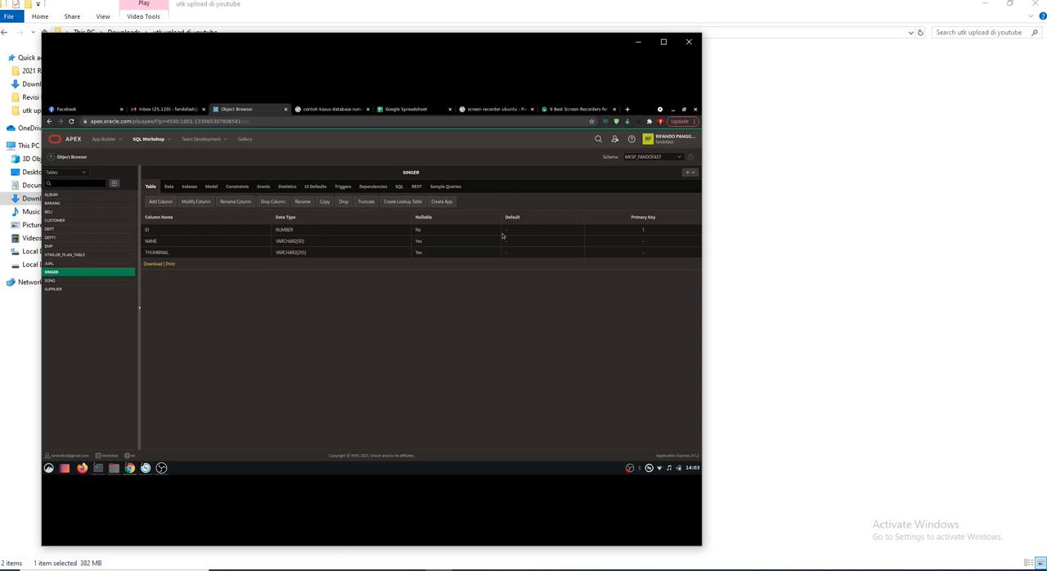
Look through the SQL Workshop options and the object types that can be created, and return to the APEX home page.
click(168, 139)
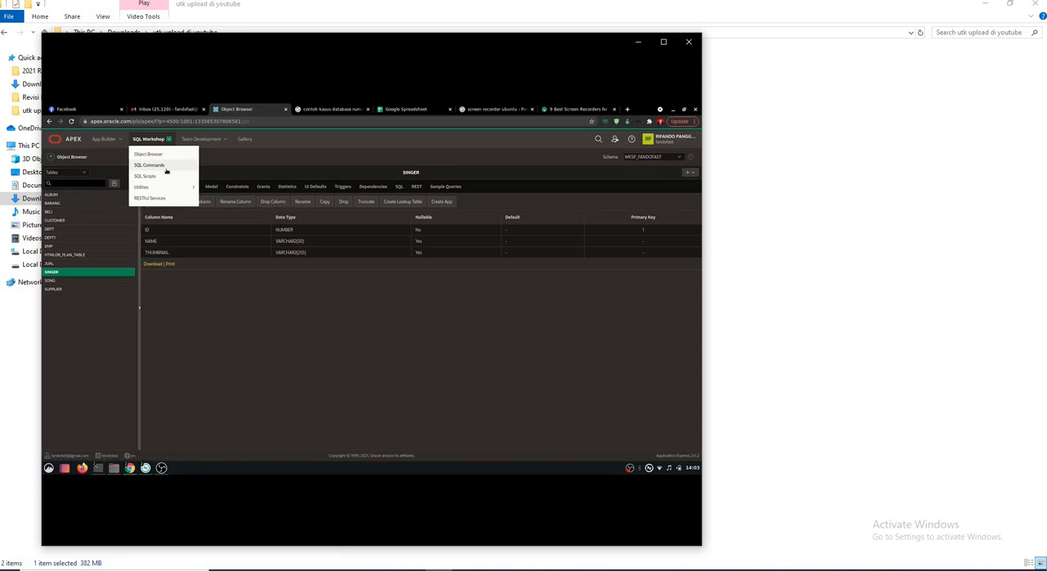
click(688, 171)
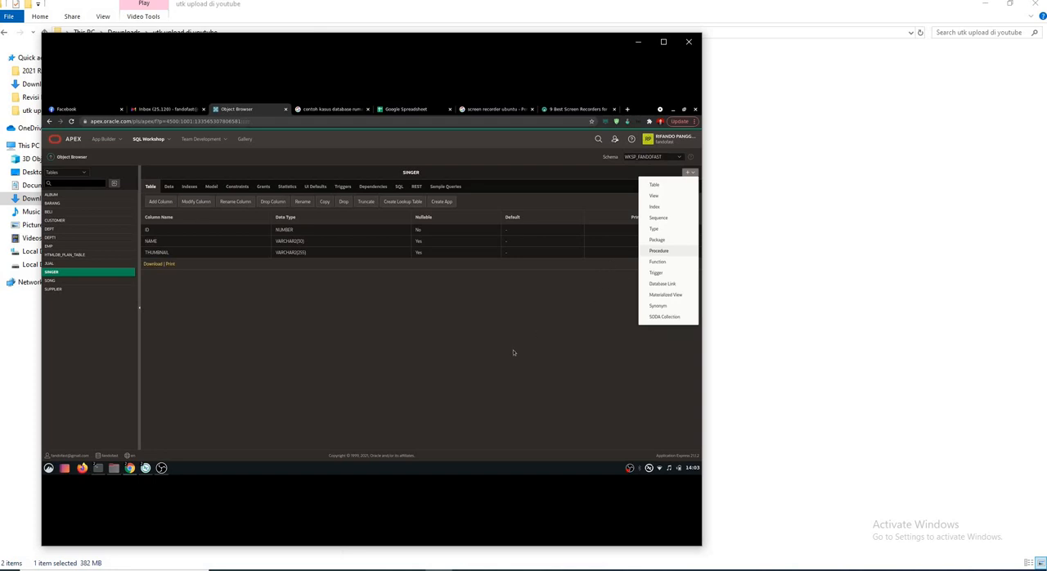
click(633, 261)
click(691, 173)
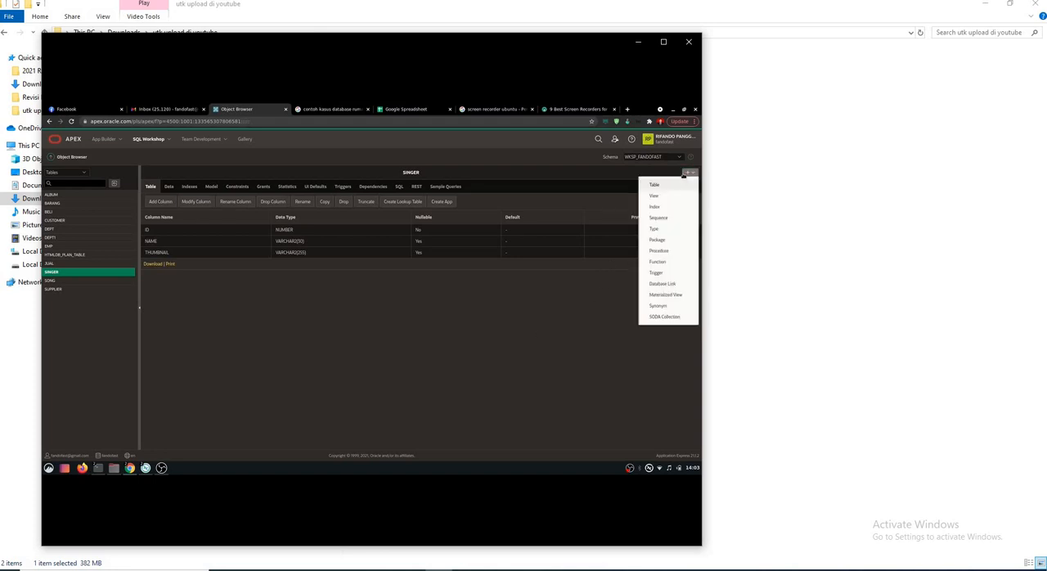
click(535, 327)
click(690, 172)
click(435, 347)
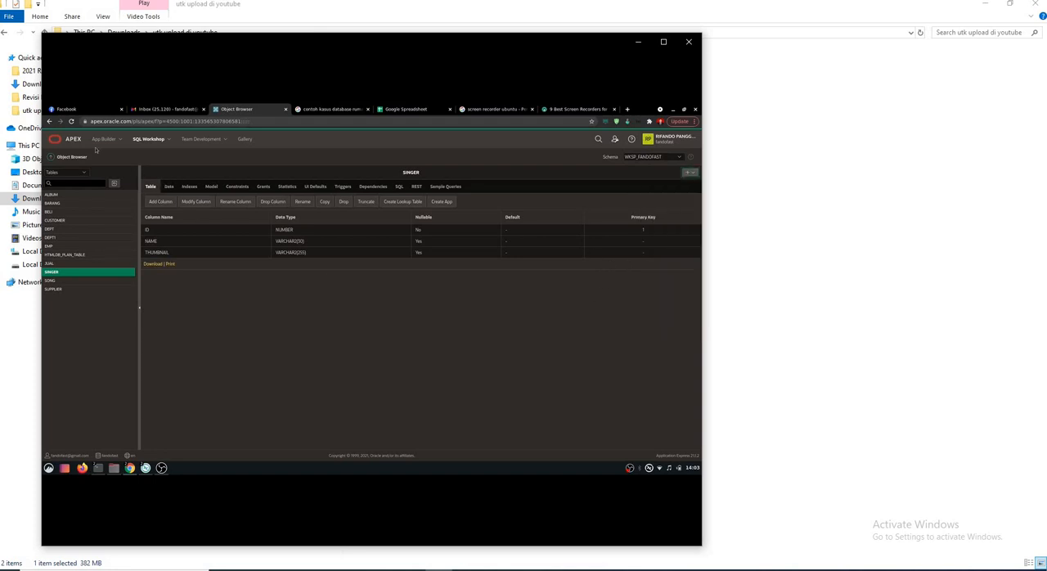
click(63, 141)
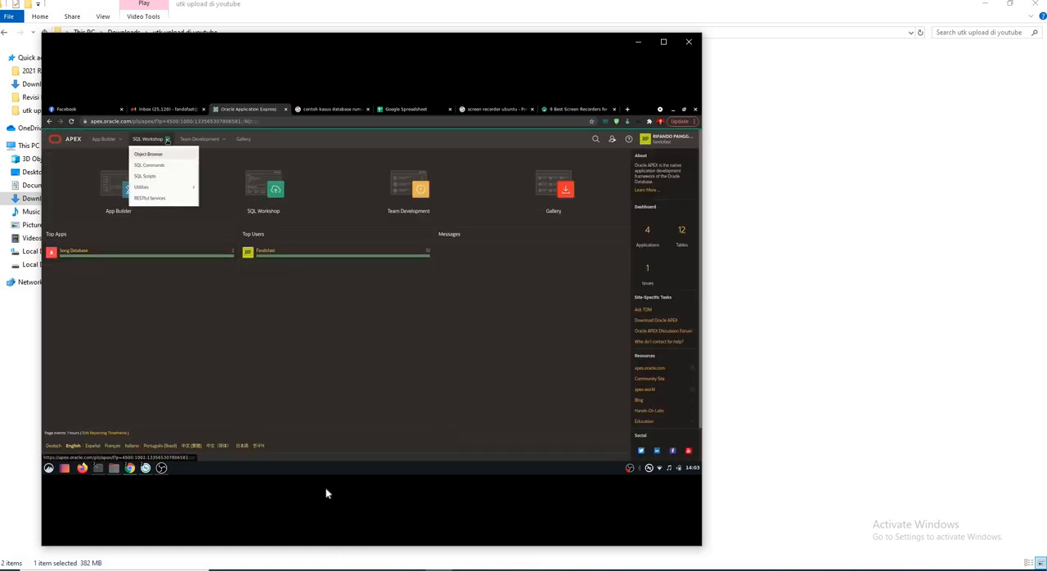
View the model diagram of the TBL_SINGER table and return to its column definitions.
mouse_move(357, 476)
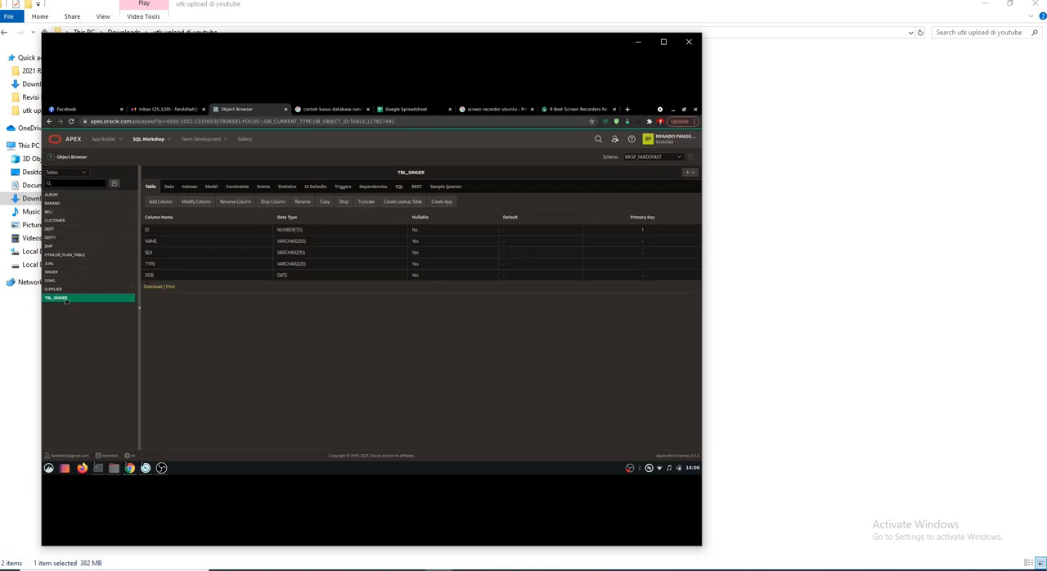
click(211, 186)
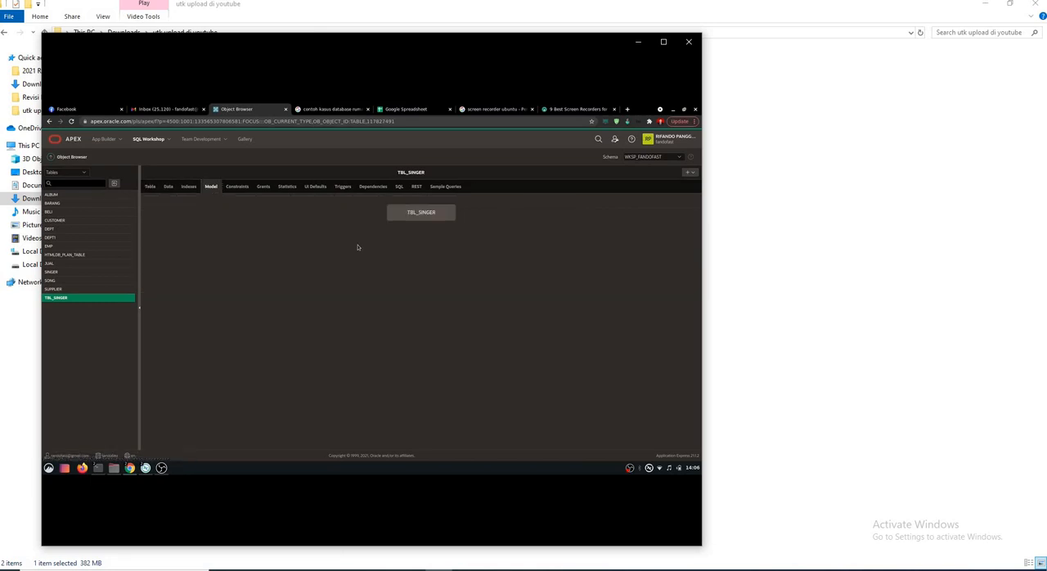
click(150, 187)
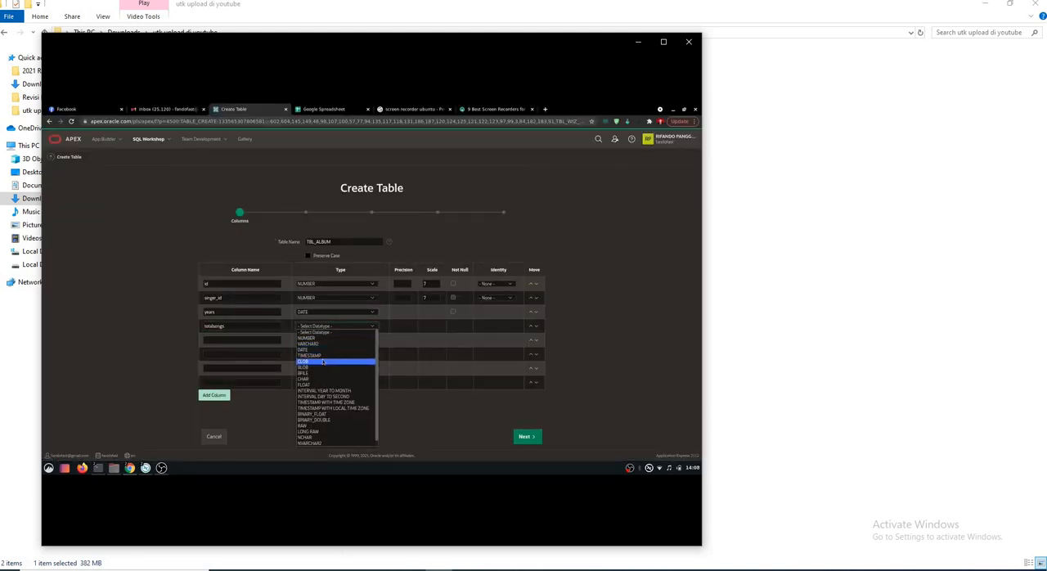
Skip ahead in the tugas video to the TBL_ALBUM foreign key setup and rewind to slightly before it.
mouse_move(254, 493)
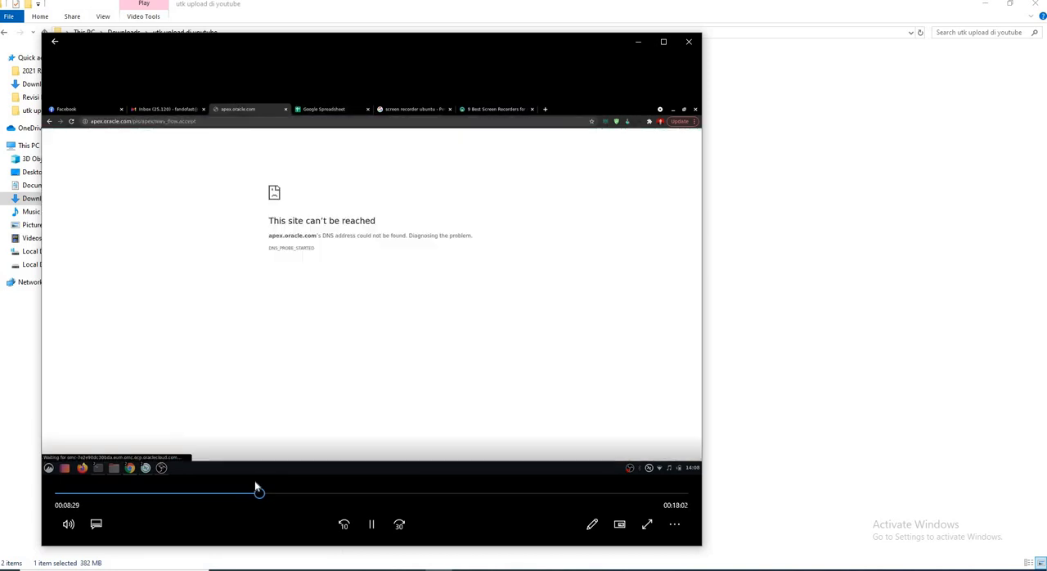
click(274, 495)
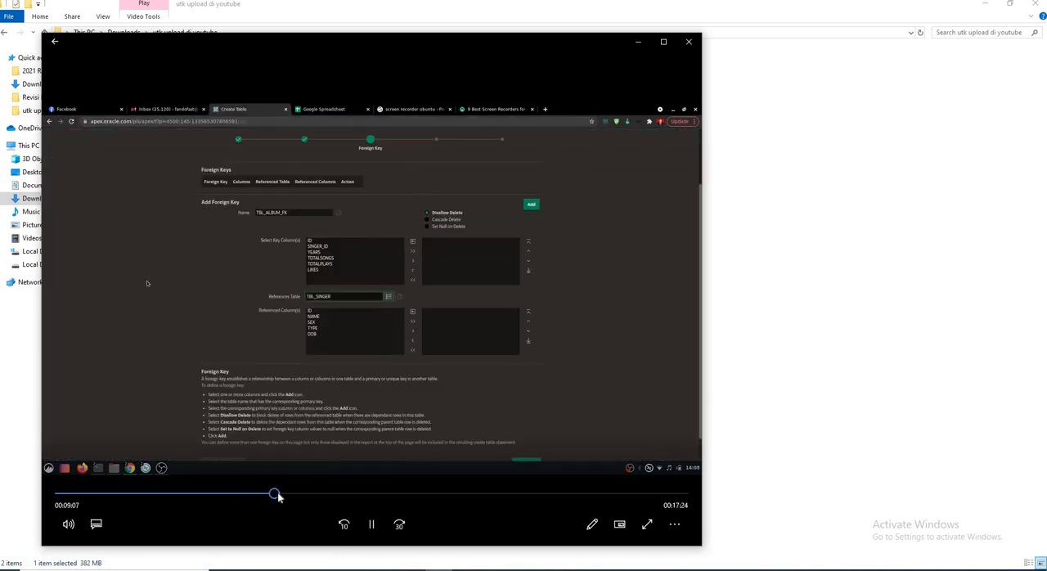
click(270, 495)
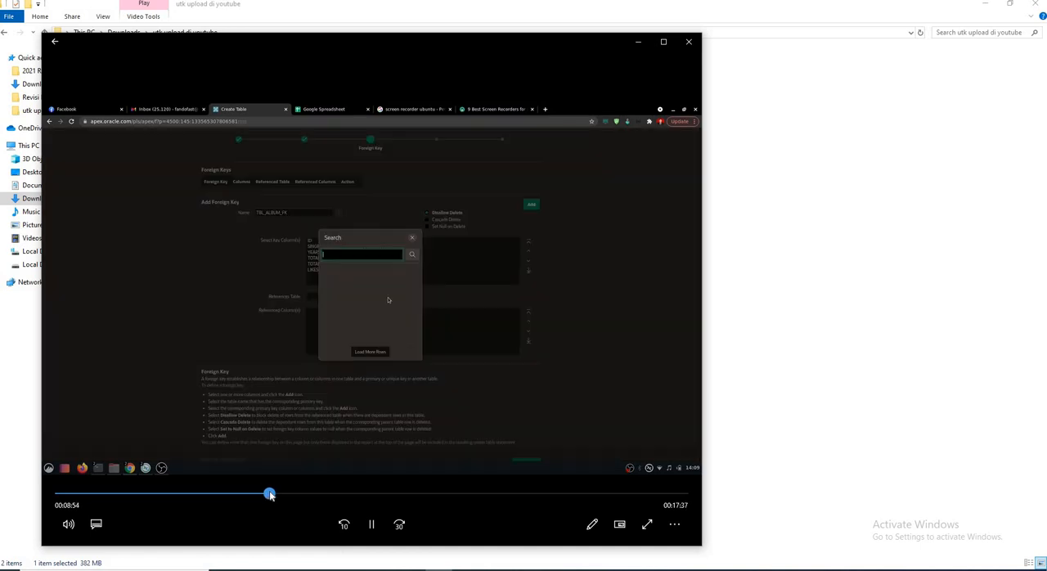
click(261, 494)
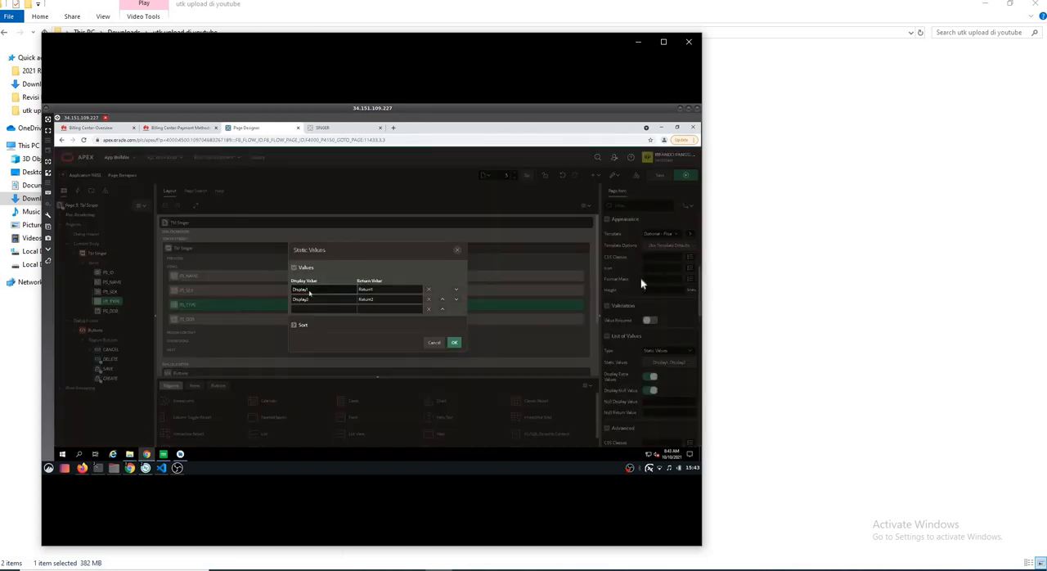
Maximize the video player window, and view the Peterpan record on the SINGER page without changing it.
mouse_move(675, 210)
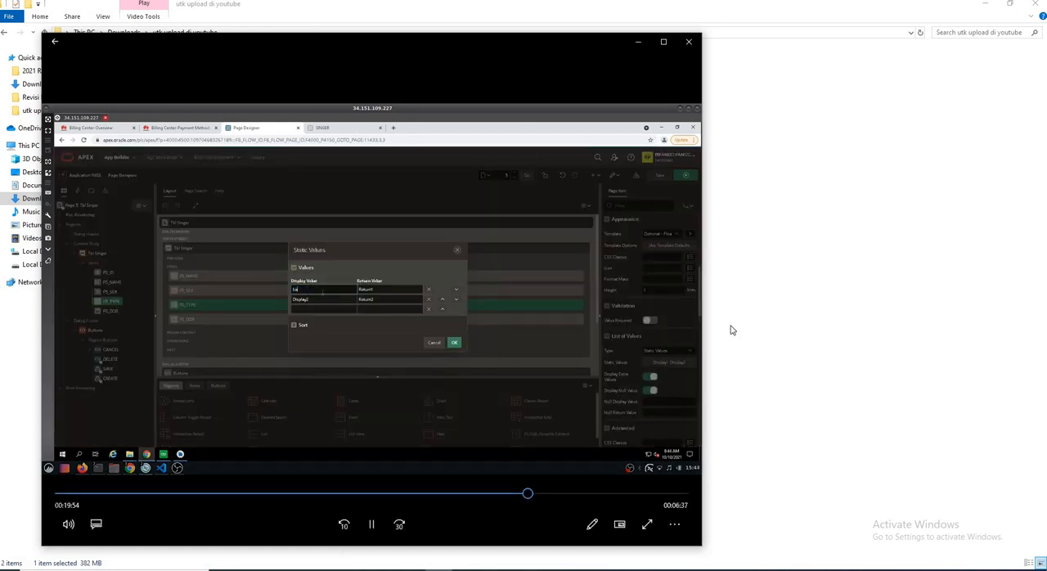
click(663, 41)
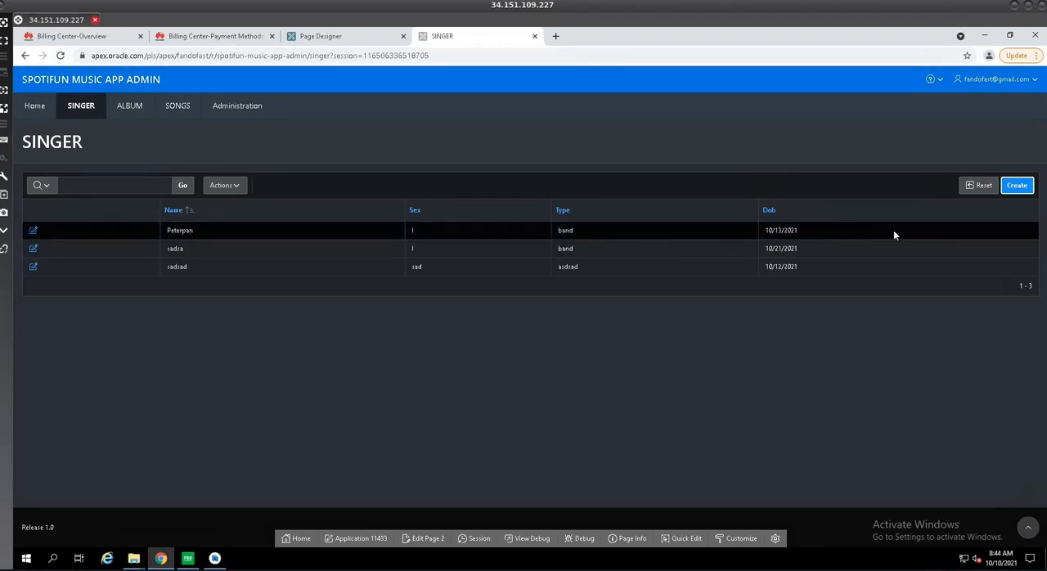
click(32, 231)
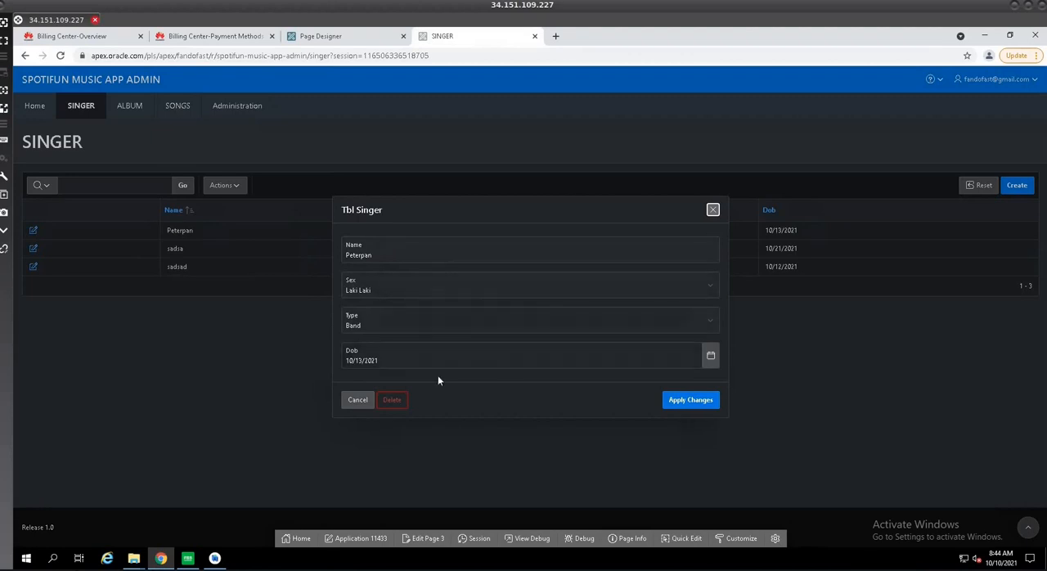
click(358, 400)
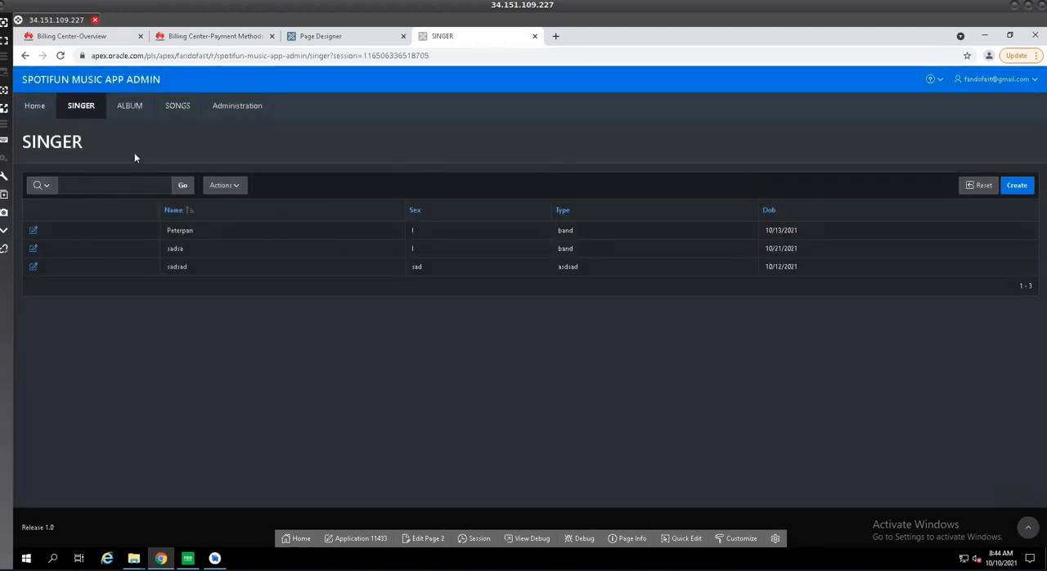
Start a new record on the ALBUM page with Peterpan as the singer and the name Bintang Di surga.
click(129, 108)
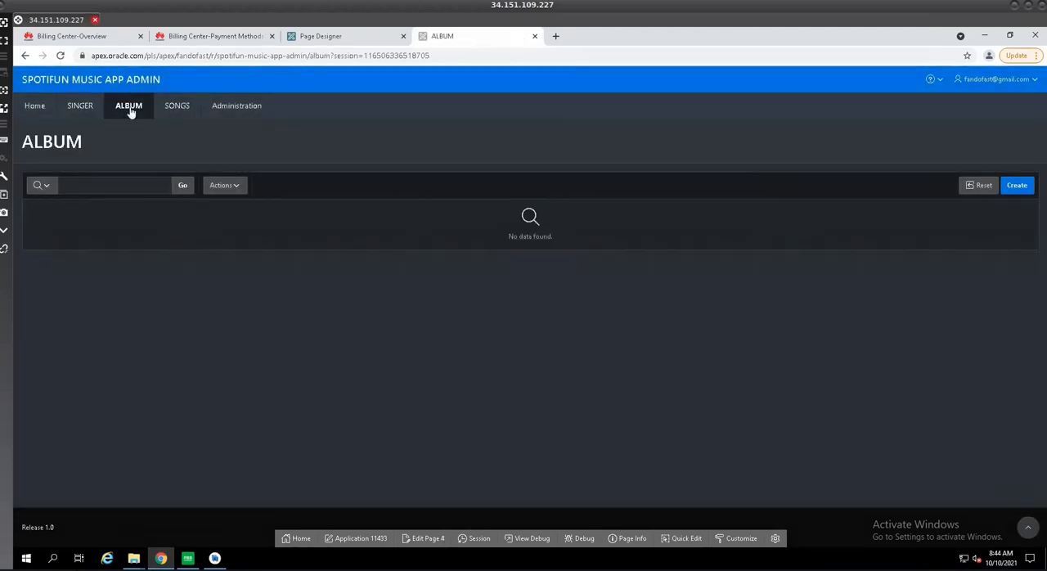
click(1018, 188)
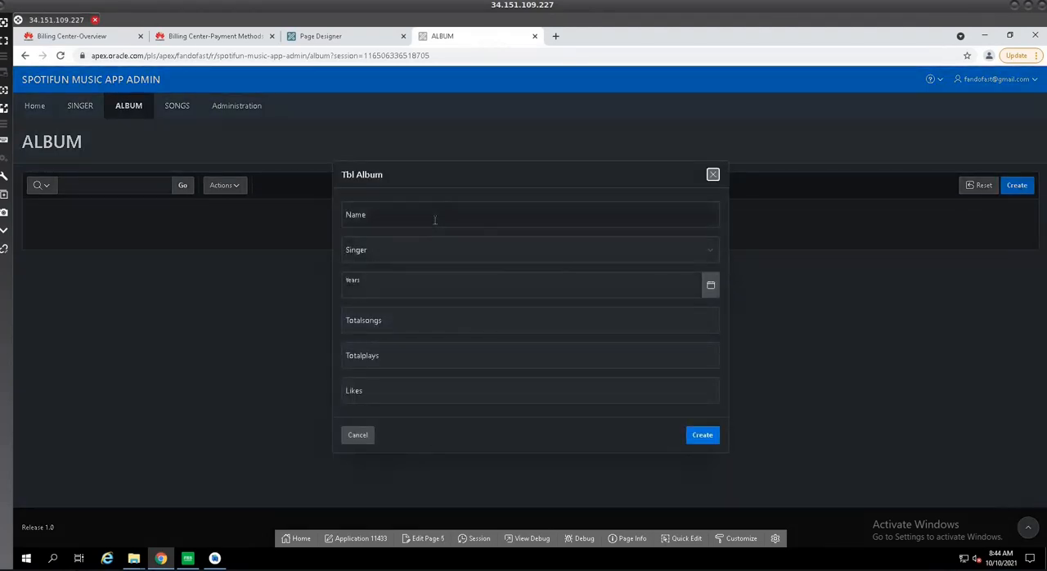
click(434, 217)
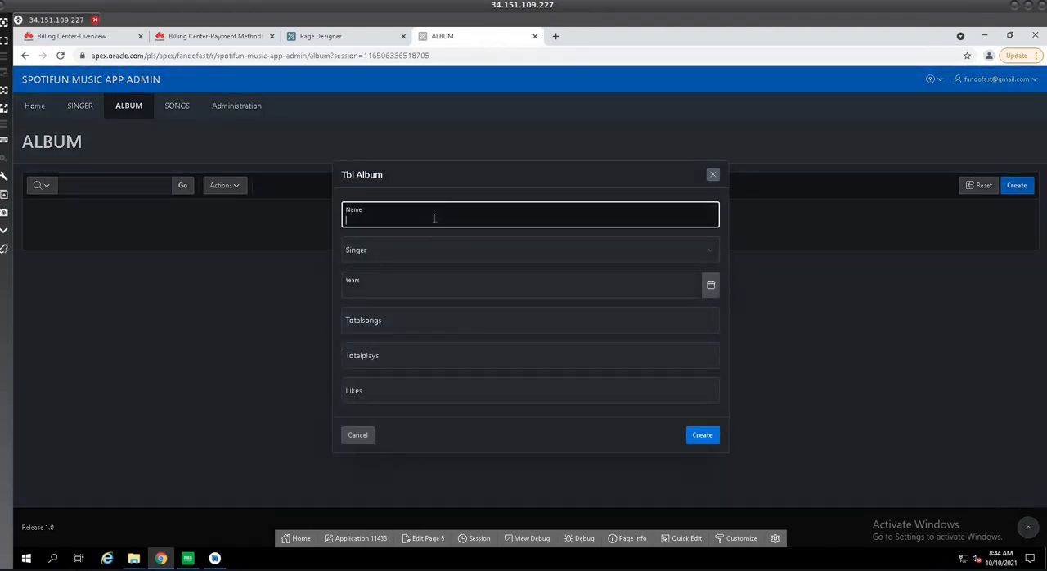
click(440, 258)
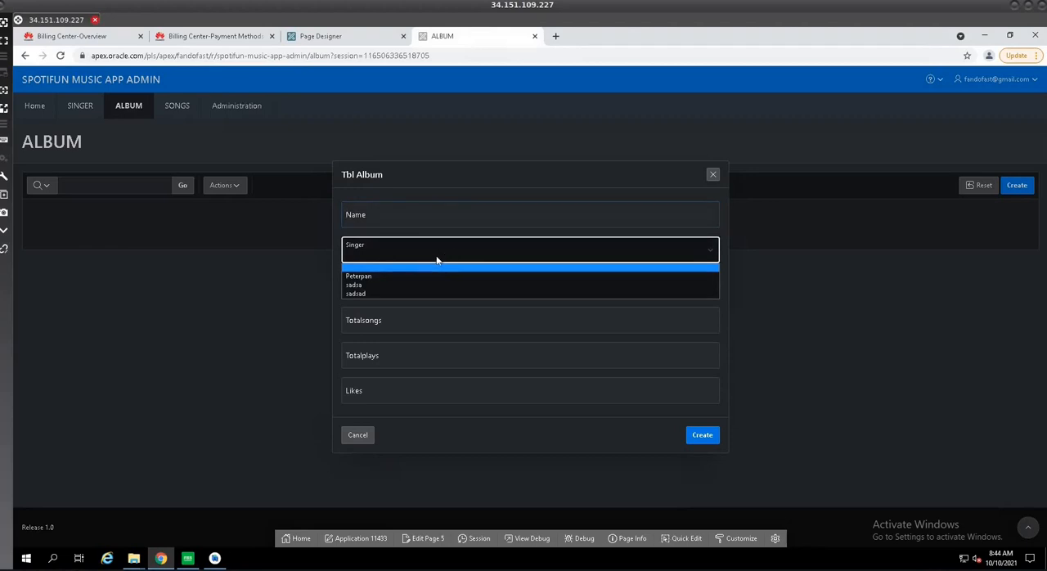
click(394, 276)
click(417, 209)
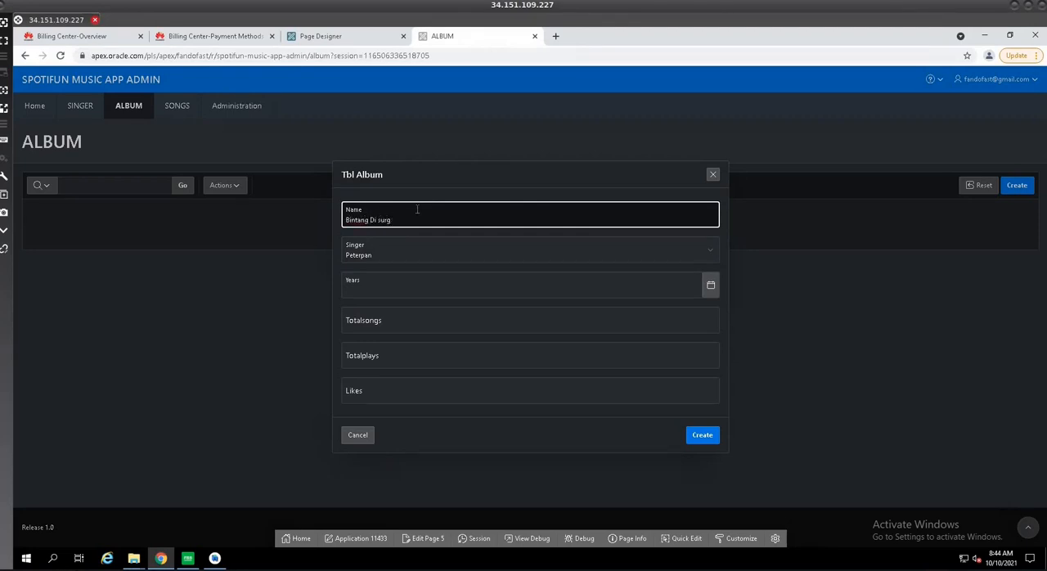
Set the new album's Years date to 10/12/2021 and its Totalsongs to 10.
click(710, 284)
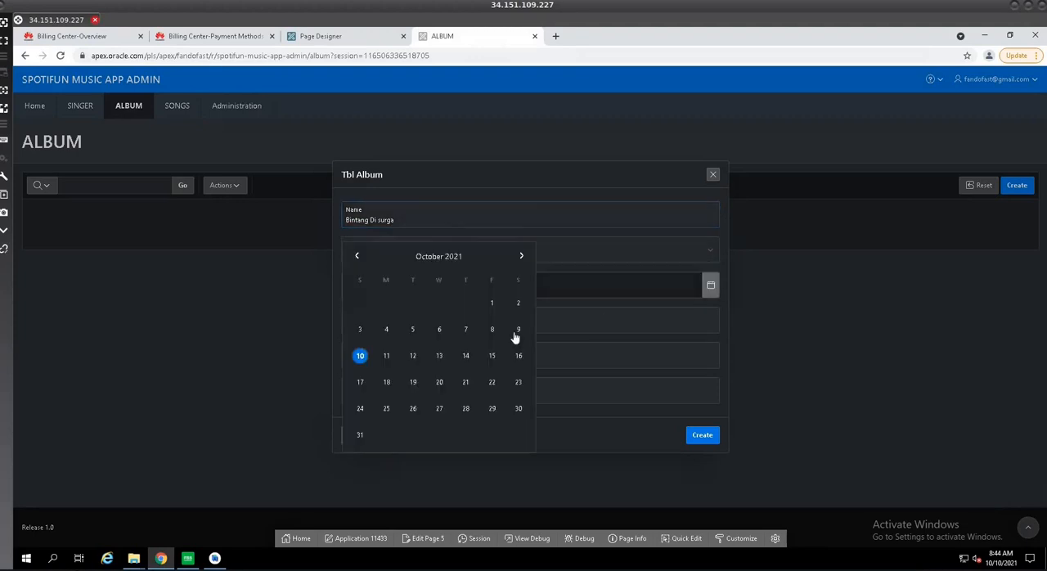
click(412, 355)
click(413, 325)
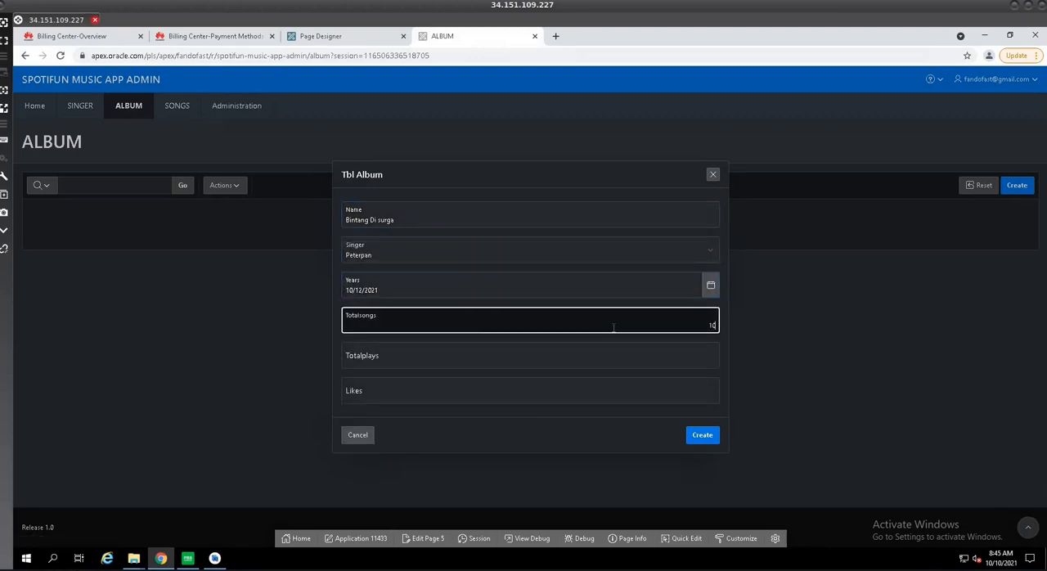
Try to create the album with Totalplays and Likes left empty, and examine the table and column named in the error.
click(566, 358)
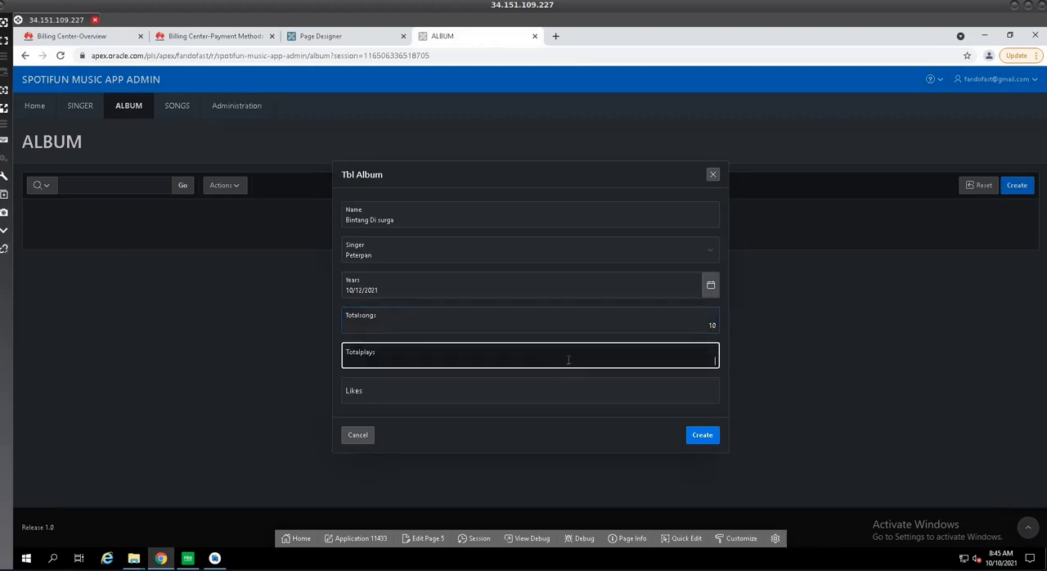
click(496, 395)
click(702, 435)
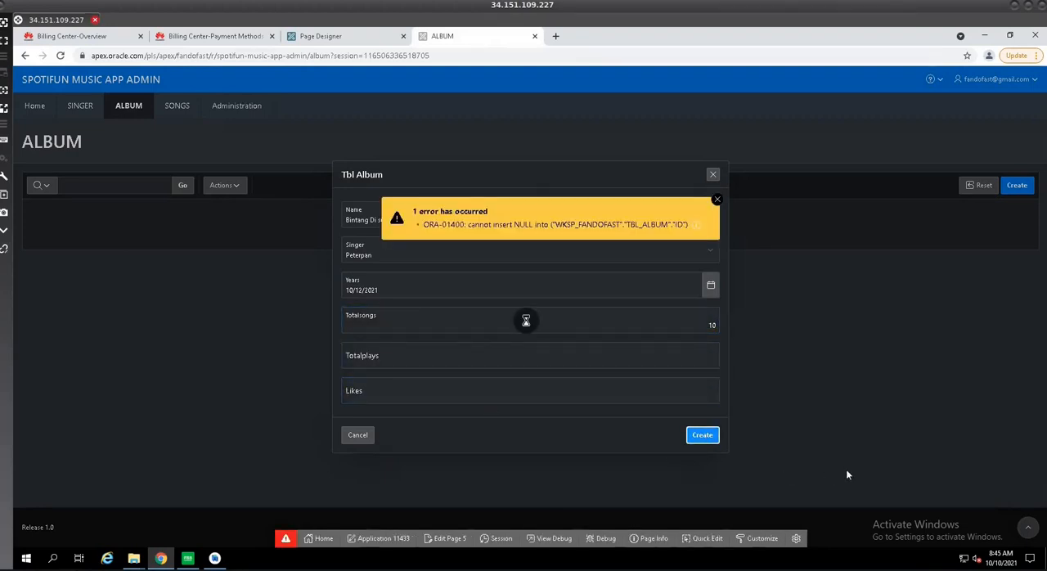
double_click(655, 226)
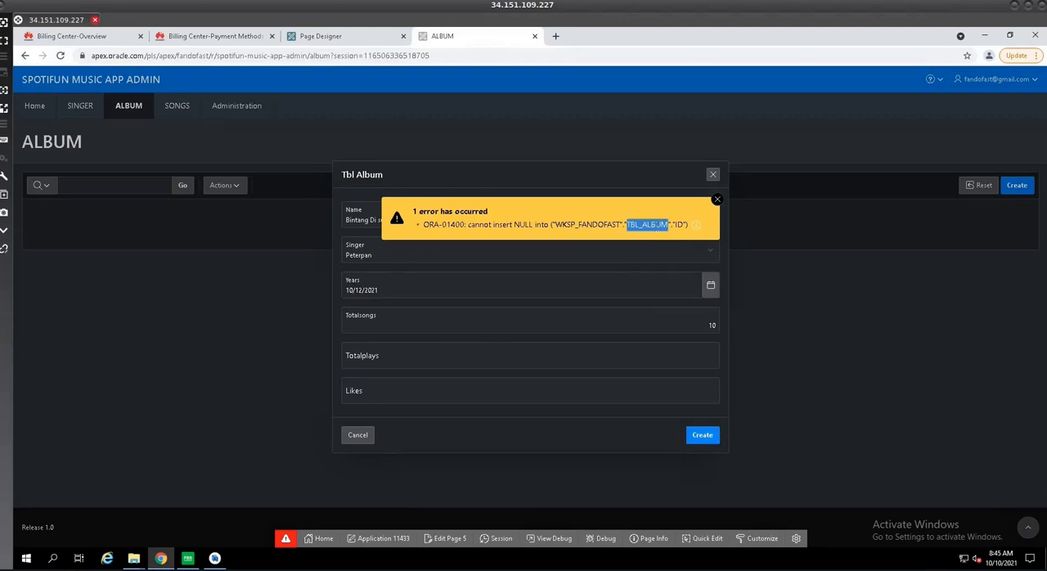
double_click(679, 224)
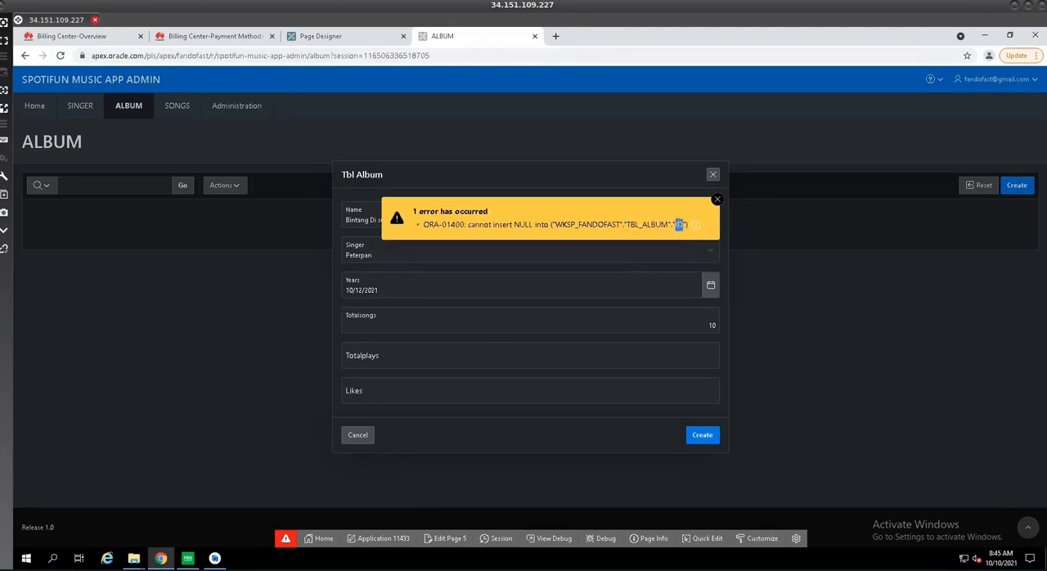
View the column structure of TBL_ALBUM in the APEX Object Browser, and open an empty SQL Commands editor.
click(323, 36)
click(192, 85)
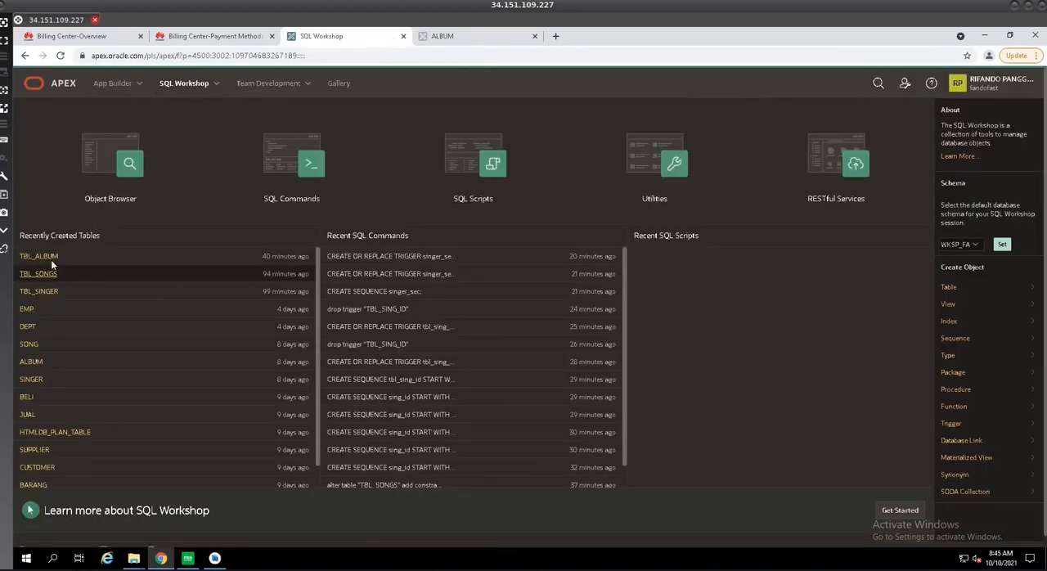
click(52, 259)
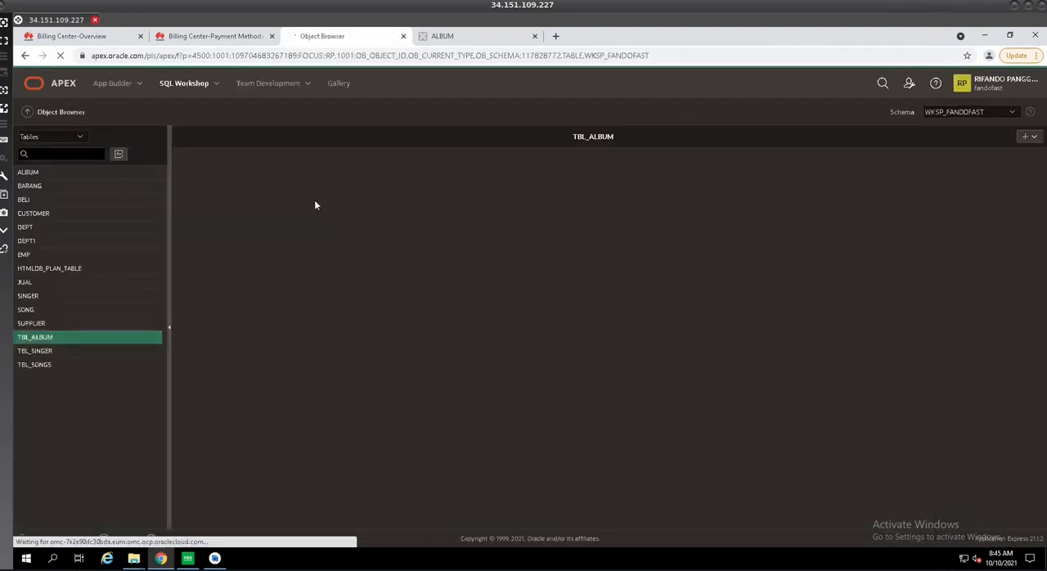
click(216, 83)
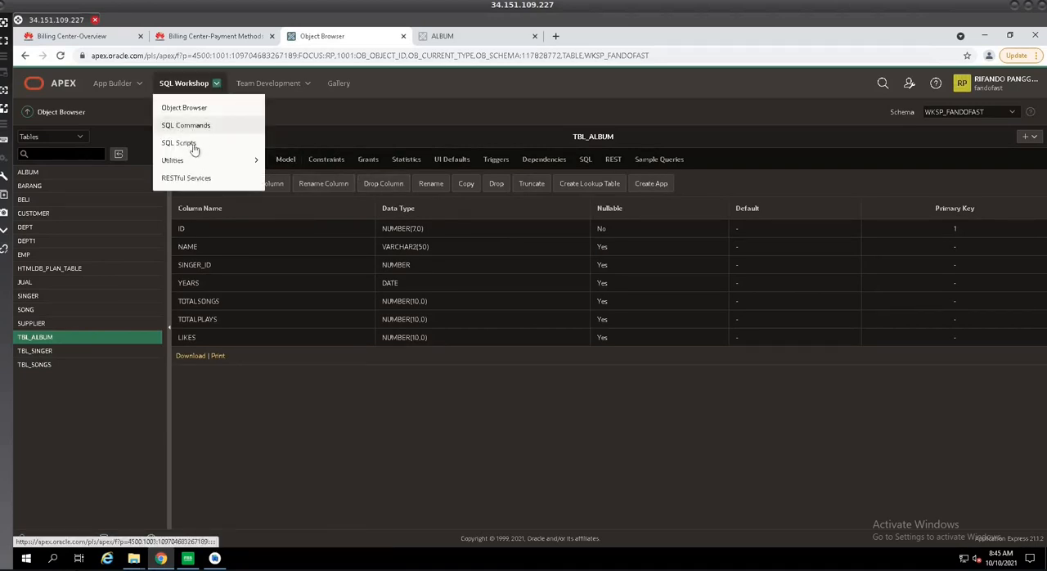
click(211, 126)
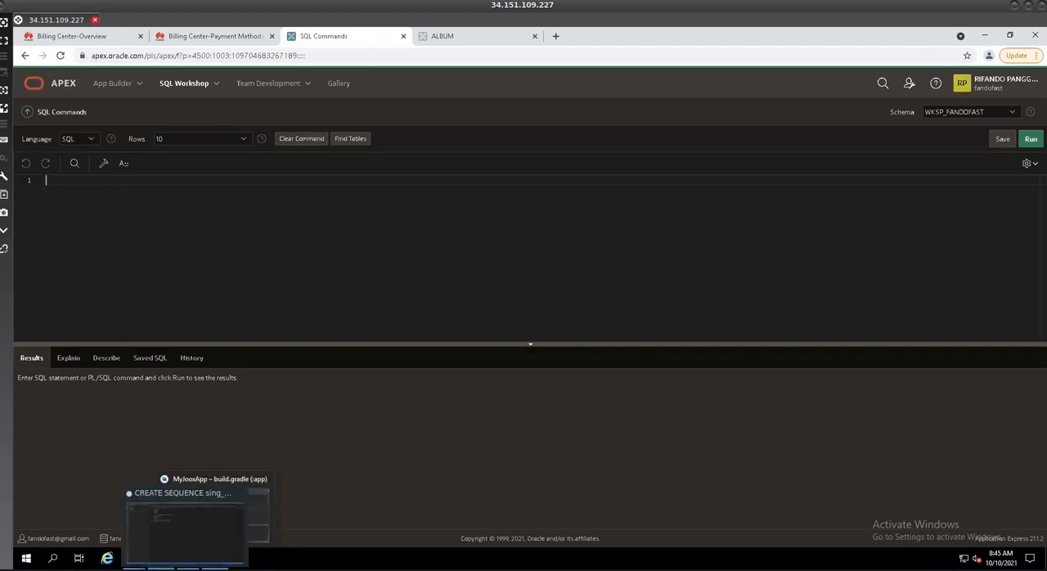
Copy the CREATE SEQUENCE buku_sequence statement from the auto-increment tutorial page, and return to the APEX SQL Commands editor.
click(214, 557)
click(214, 565)
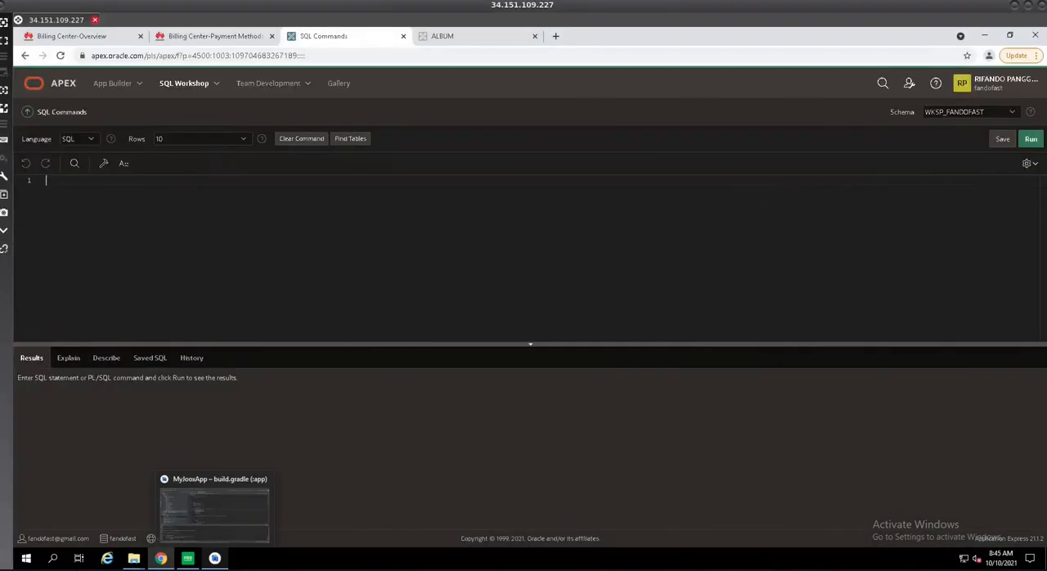
mouse_move(186, 566)
click(75, 537)
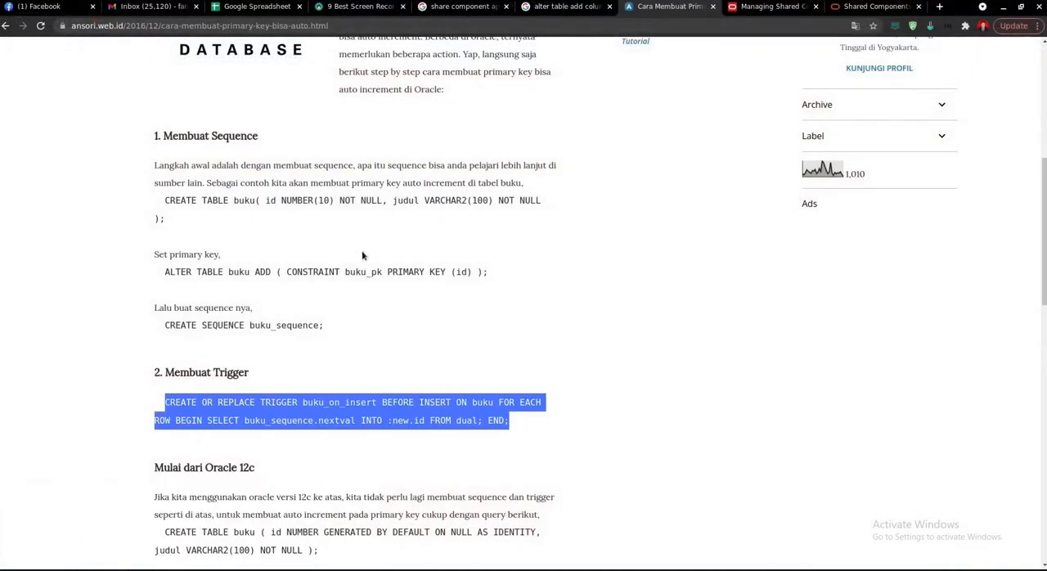
scroll(258, 316, down, 1)
triple_click(284, 298)
click(166, 310)
drag(166, 299, 348, 297)
triple_click(276, 298)
key(ctrl+c)
key(alt+Tab)
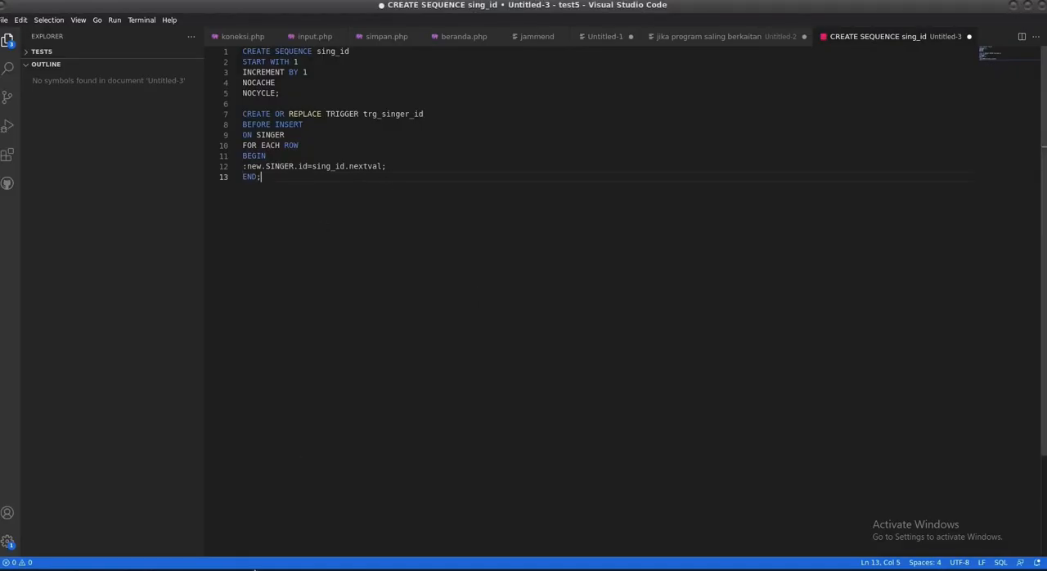
key(alt+Tab)
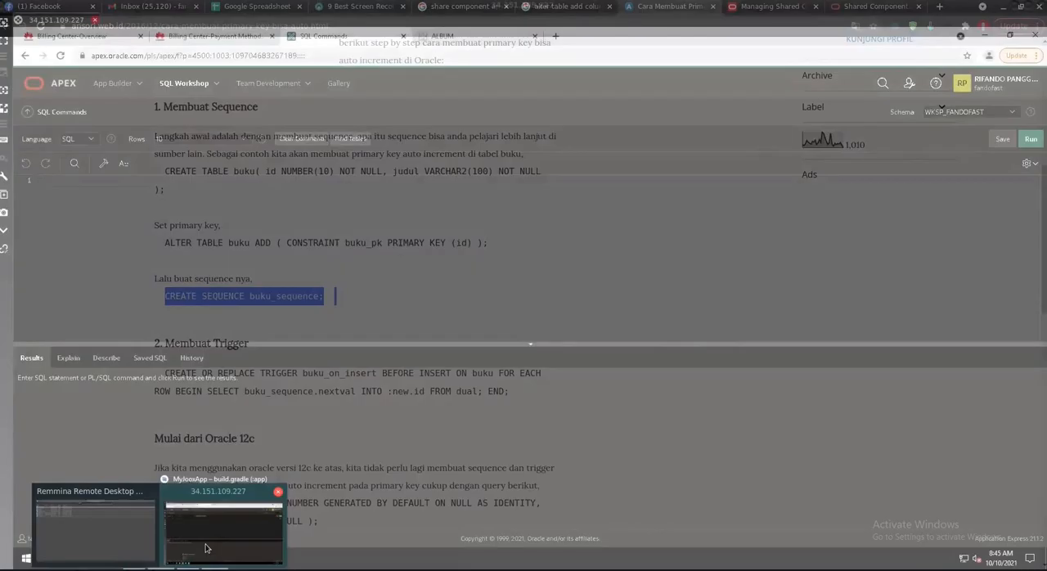
click(206, 548)
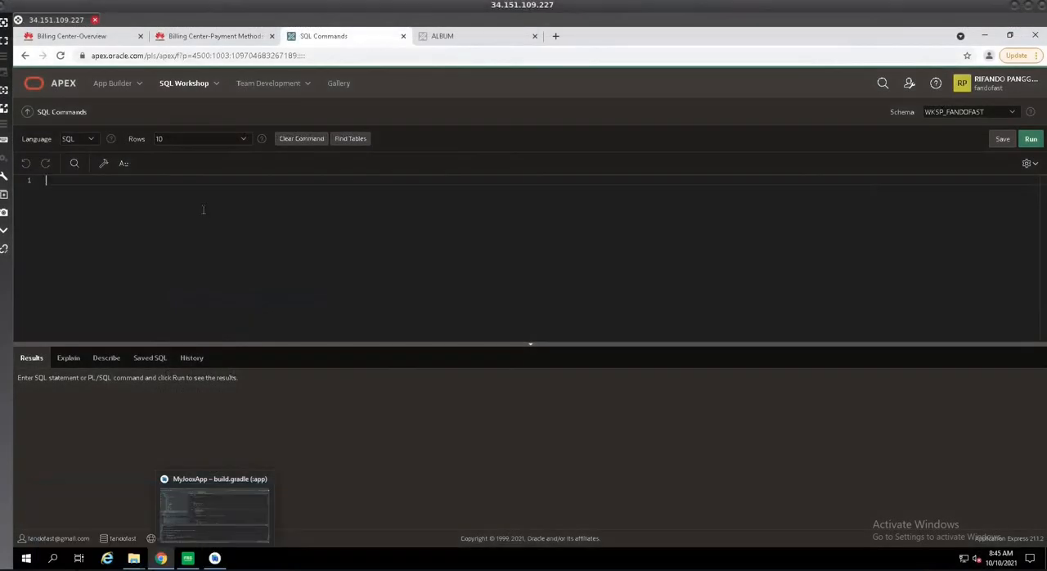
Insert the copied CREATE SEQUENCE statement, change its sequence name to album_sec, and try to run it.
key(ctrl+v)
double_click(160, 180)
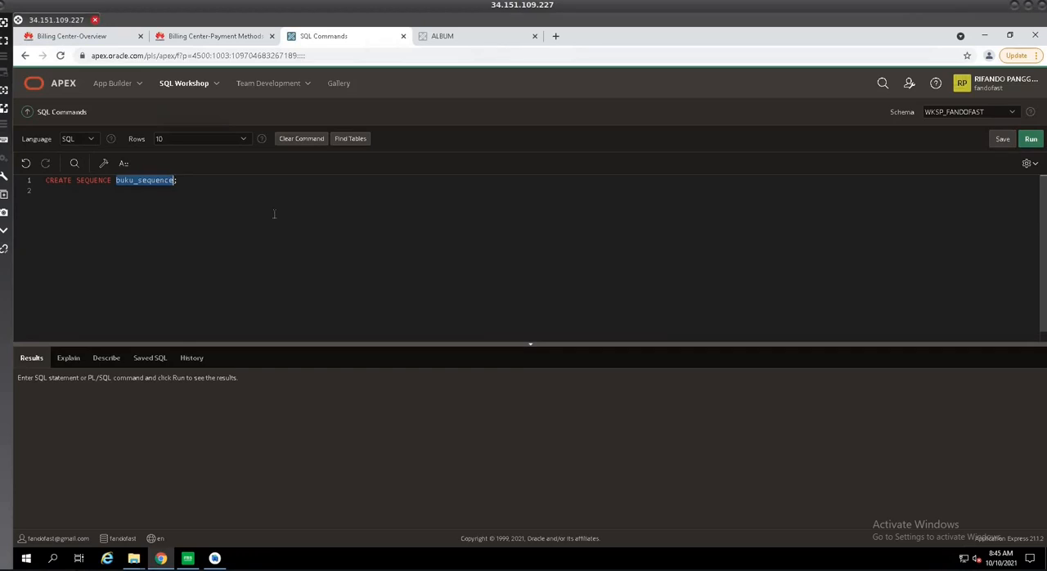
text(album)
drag(208, 190, 37, 186)
click(1029, 140)
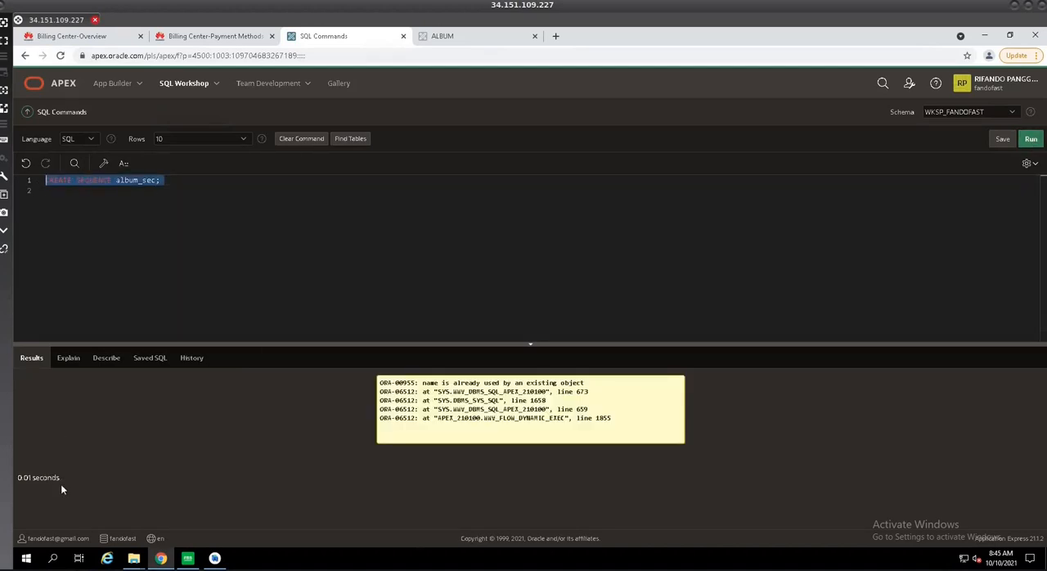
Change the sequence name to album_seq and run the CREATE SEQUENCE statement.
click(226, 206)
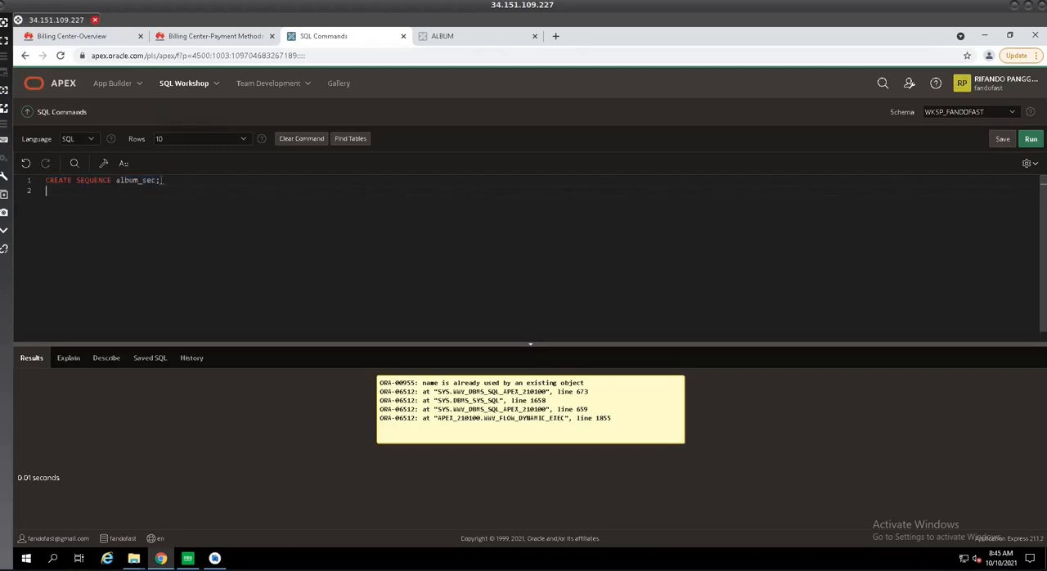
key(BackSpace)
text(cuen)
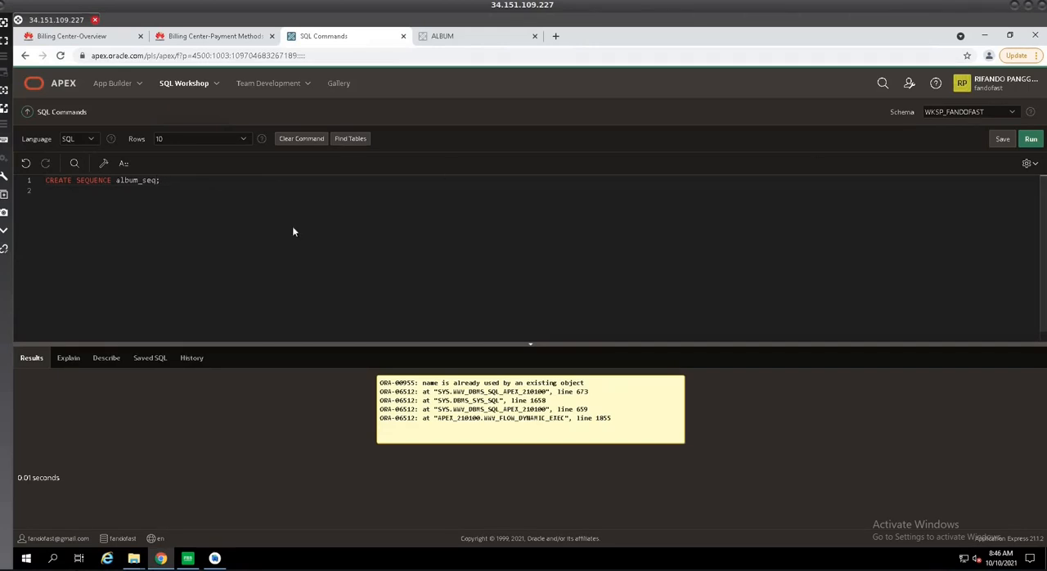
triple_click(135, 180)
click(1032, 138)
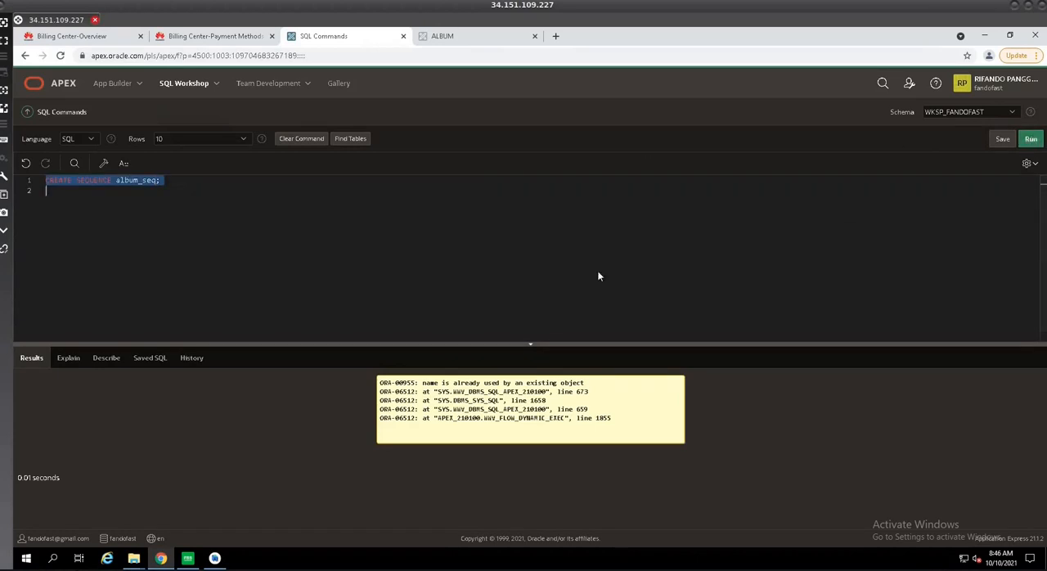
Copy the CREATE OR REPLACE TRIGGER statement from the tutorial page and place it a few lines below the album_seq sequence statement.
key(alt+Tab)
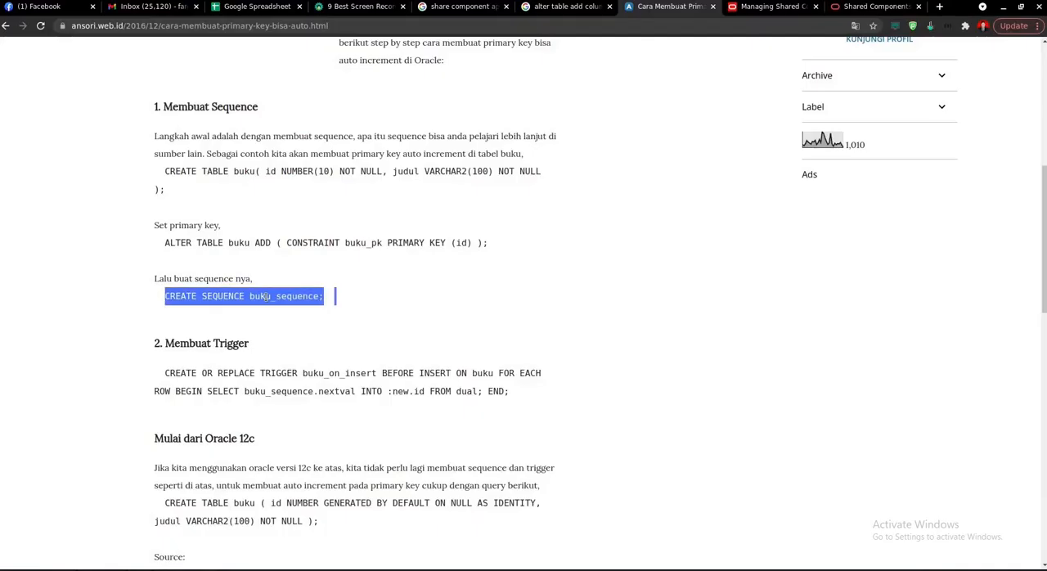
drag(170, 373, 527, 391)
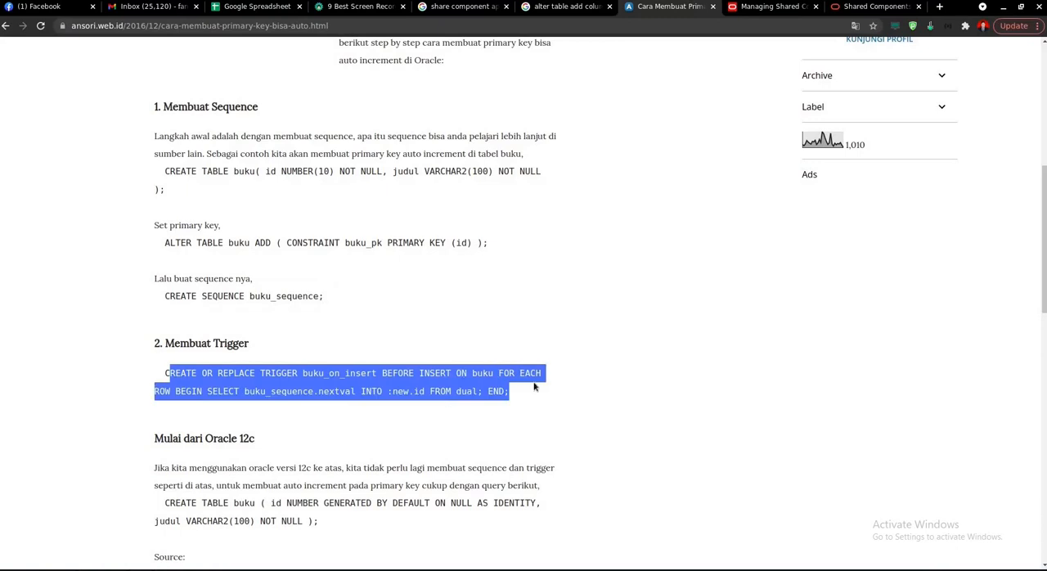
drag(163, 376, 578, 402)
key(ctrl+c)
key(alt+Tab)
click(208, 220)
key(Return)
key(Return)
key(Return)
key(ctrl+v)
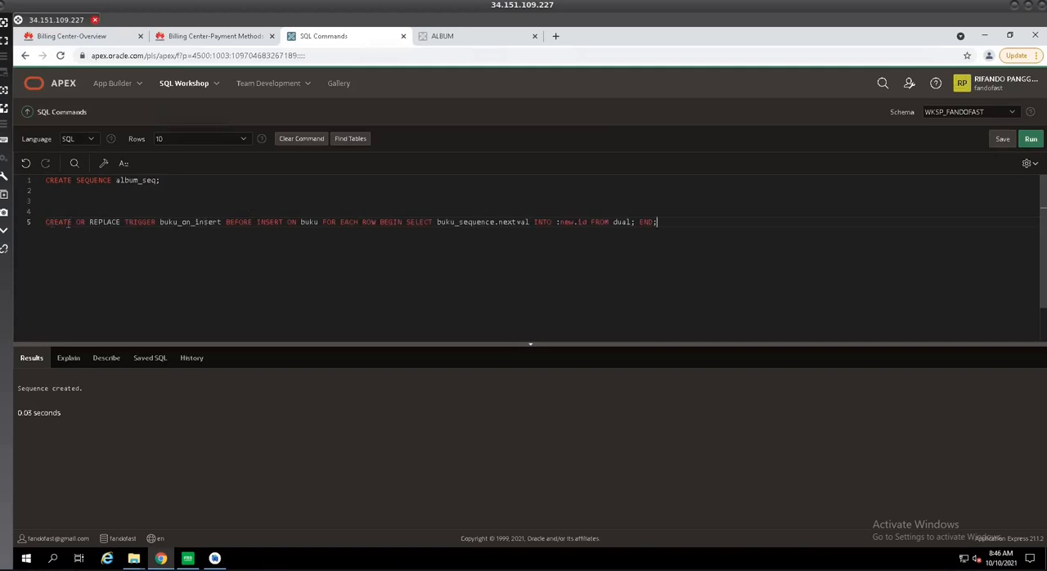
Set the trigger's name to album_seq and its target table to tbl_album.
double_click(190, 221)
double_click(136, 180)
key(ctrl+c)
double_click(189, 222)
key(ctrl+v)
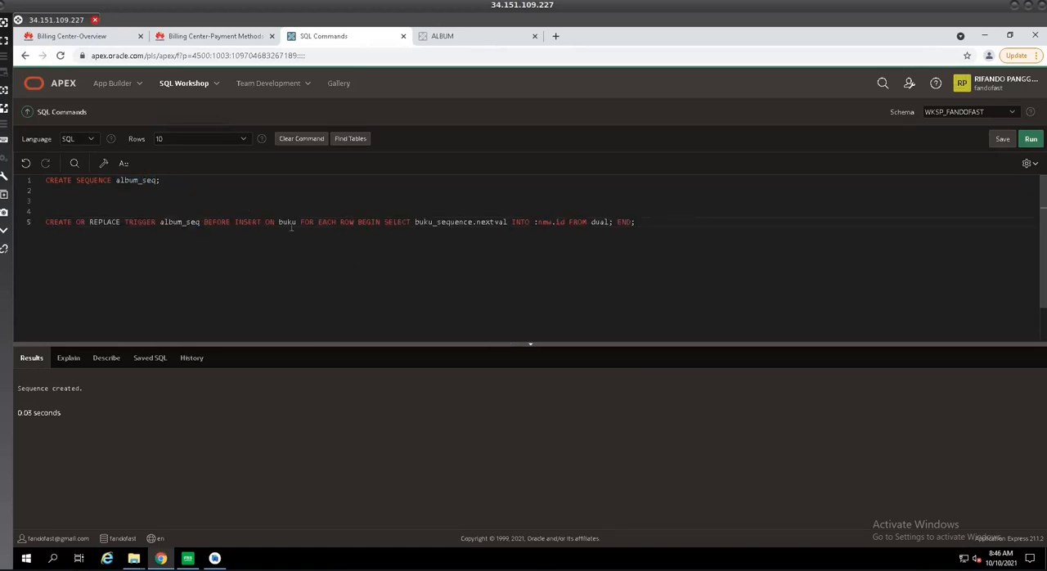
double_click(288, 222)
text(tbl_)
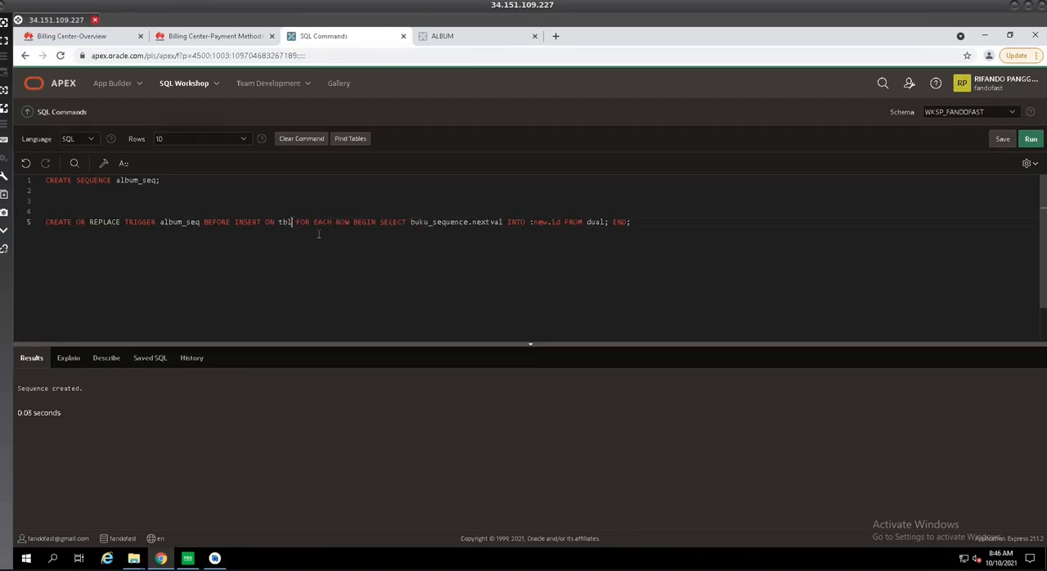
text(album)
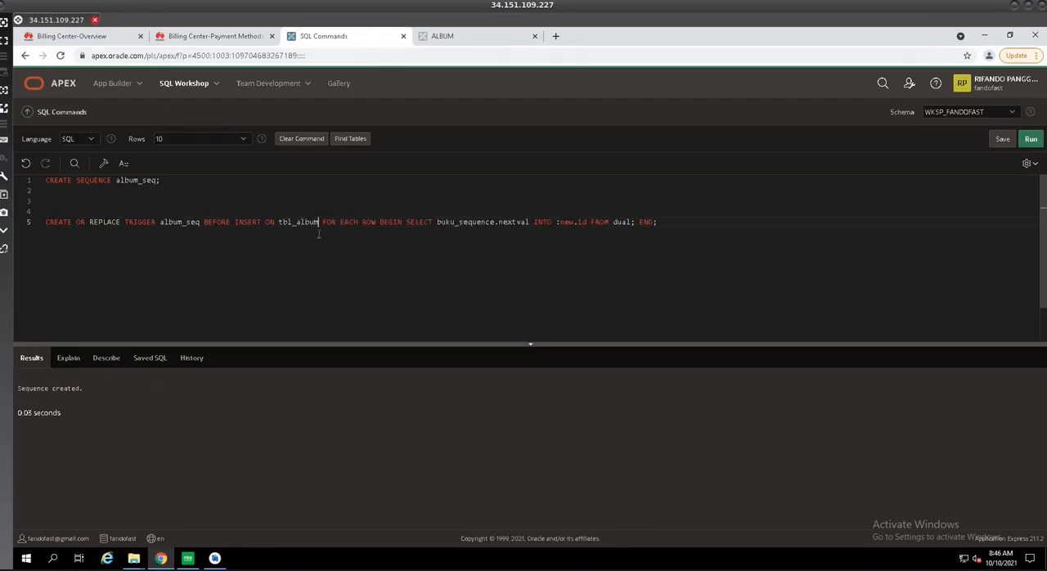
Replace buku_sequence with album_seq in the trigger's nextval call, and run only the trigger statement.
click(137, 180)
double_click(136, 180)
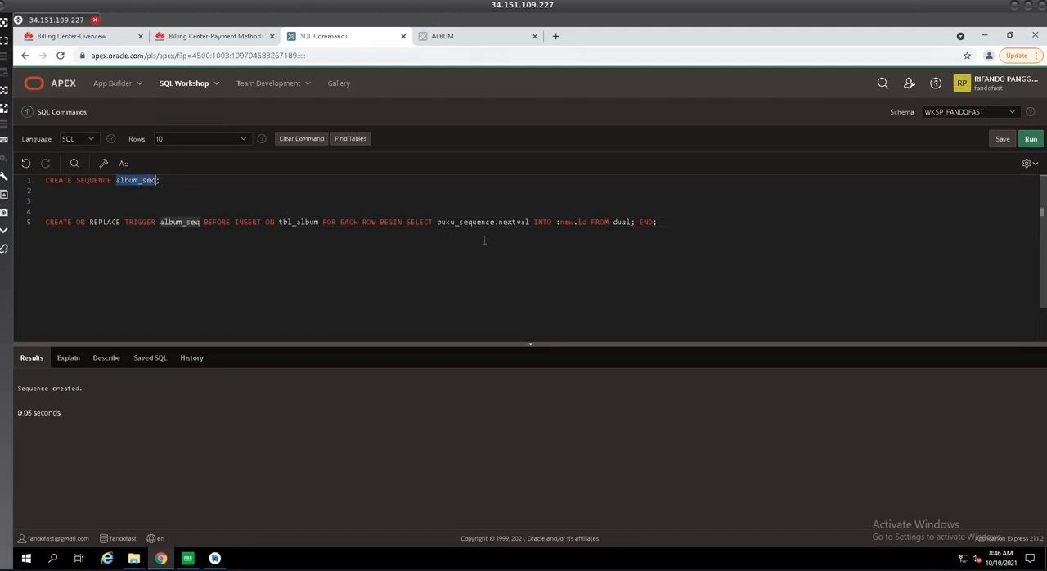
key(ctrl+c)
double_click(463, 222)
key(ctrl+v)
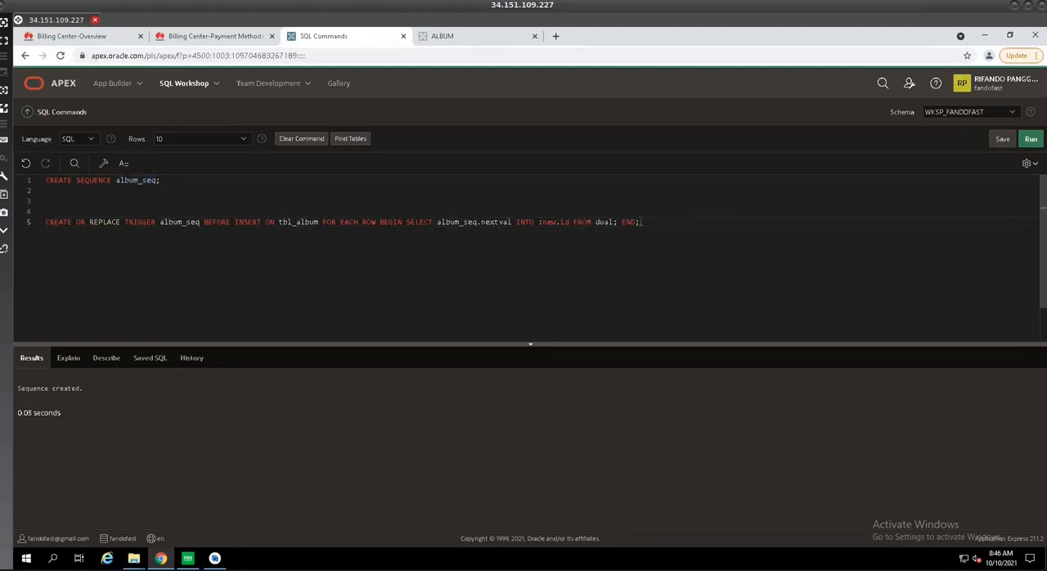
shift+click(46, 229)
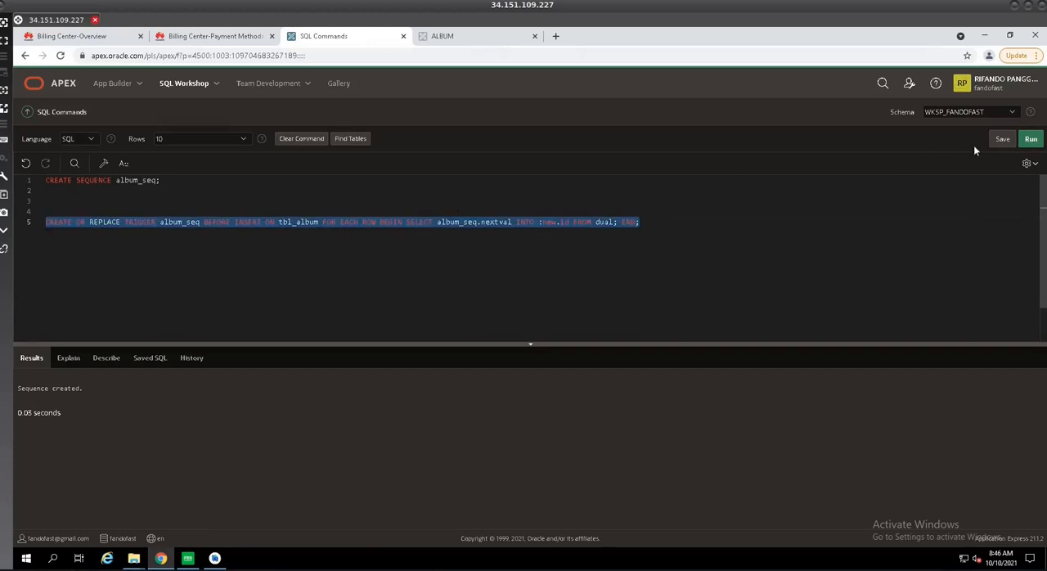
click(1024, 141)
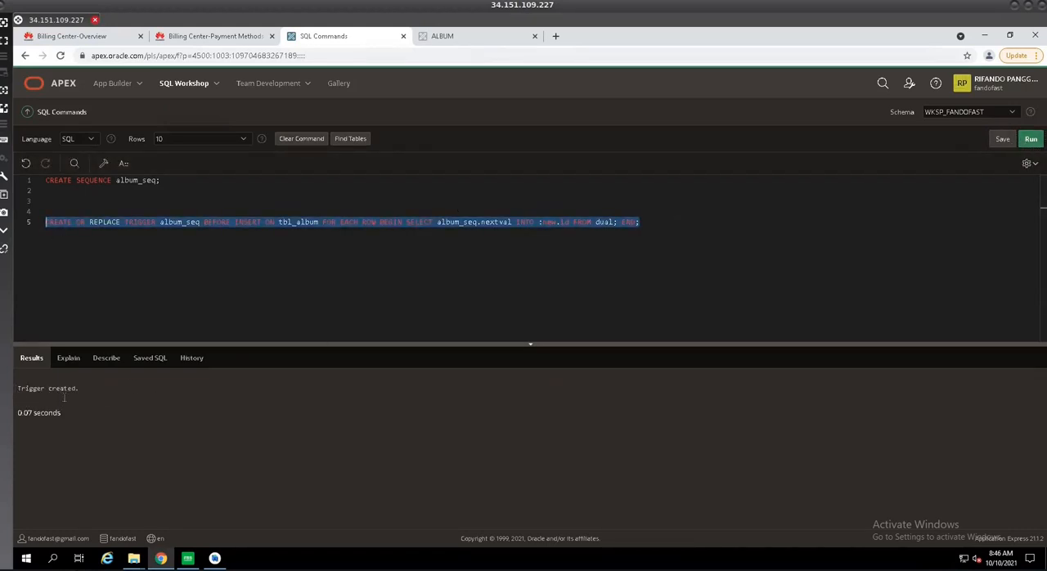
Create the pending Bintang Di surga record on the ALBUM page, and view the saved record without changing it.
click(458, 38)
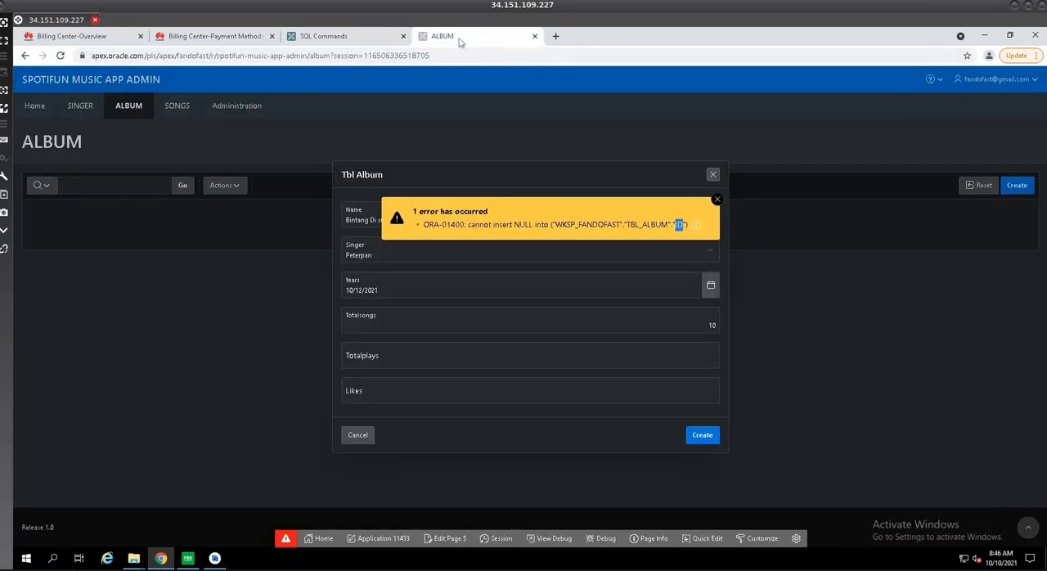
click(705, 436)
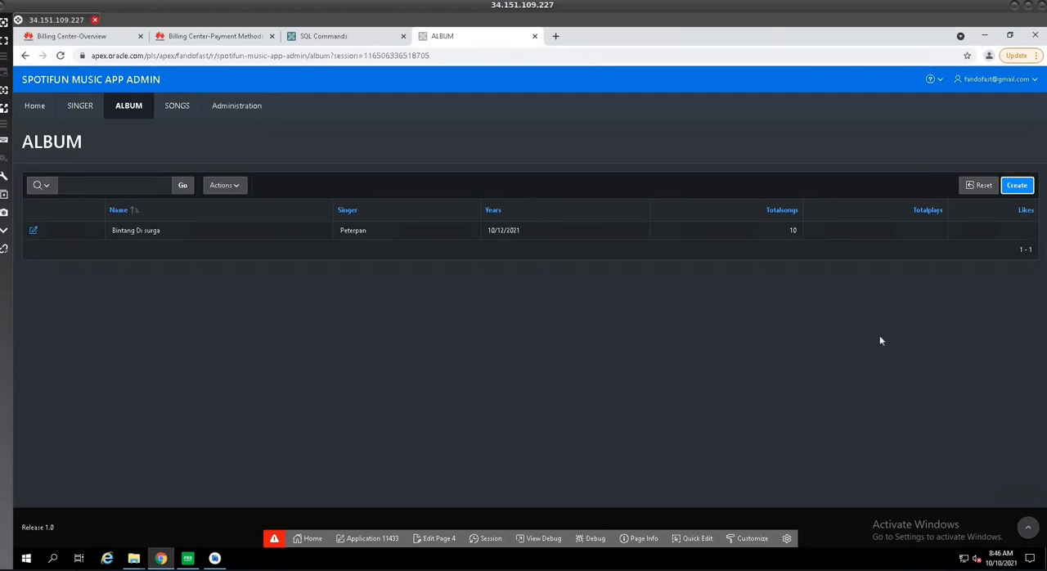
click(33, 231)
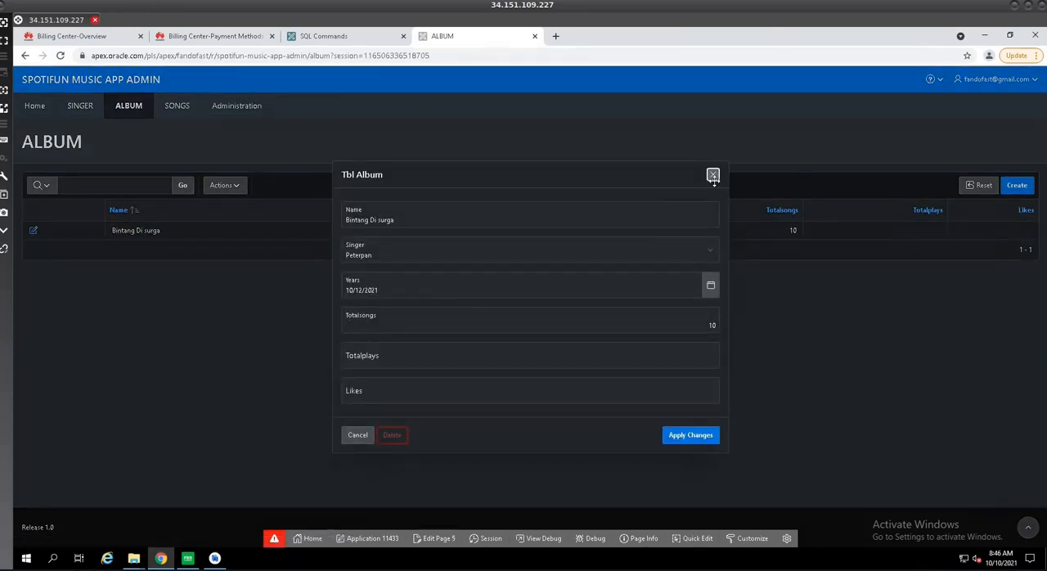
click(712, 174)
Try to create a song on the SONGS page with album Bintang Di surga and Years 10/11/2021, leaving Totalplays and Likes empty.
click(185, 109)
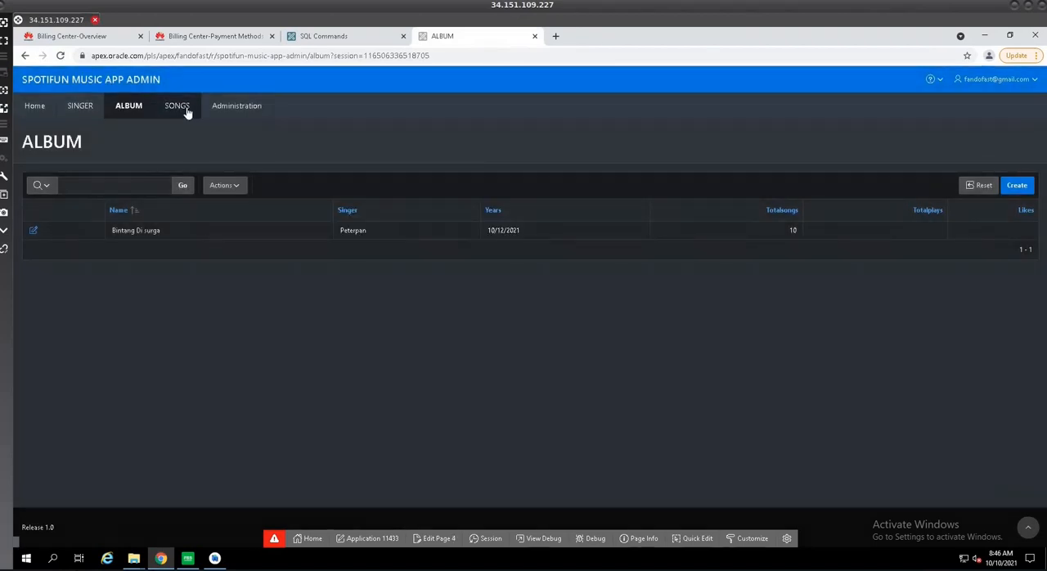
click(1017, 186)
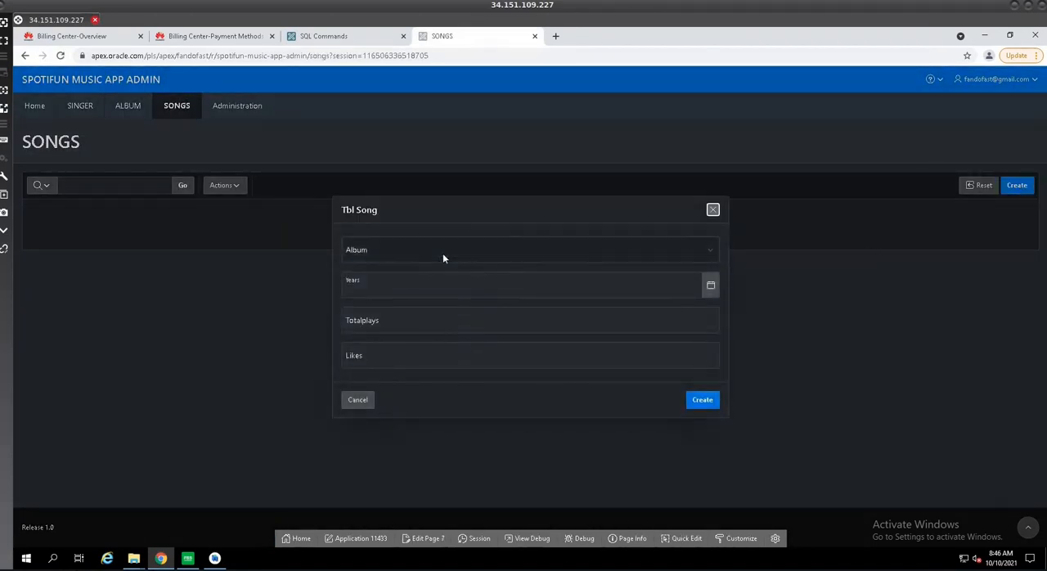
click(444, 259)
click(392, 276)
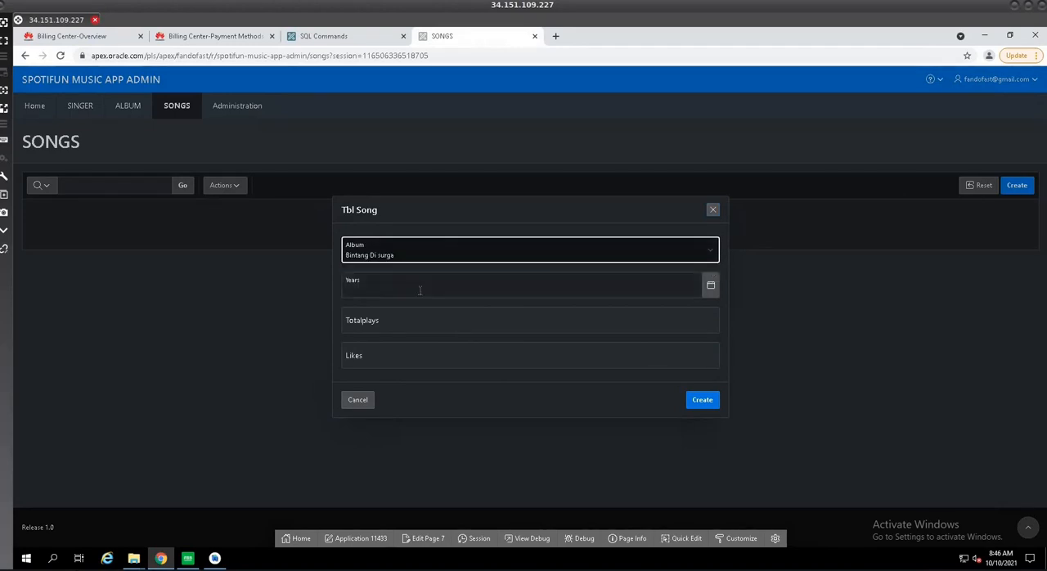
click(710, 285)
click(412, 337)
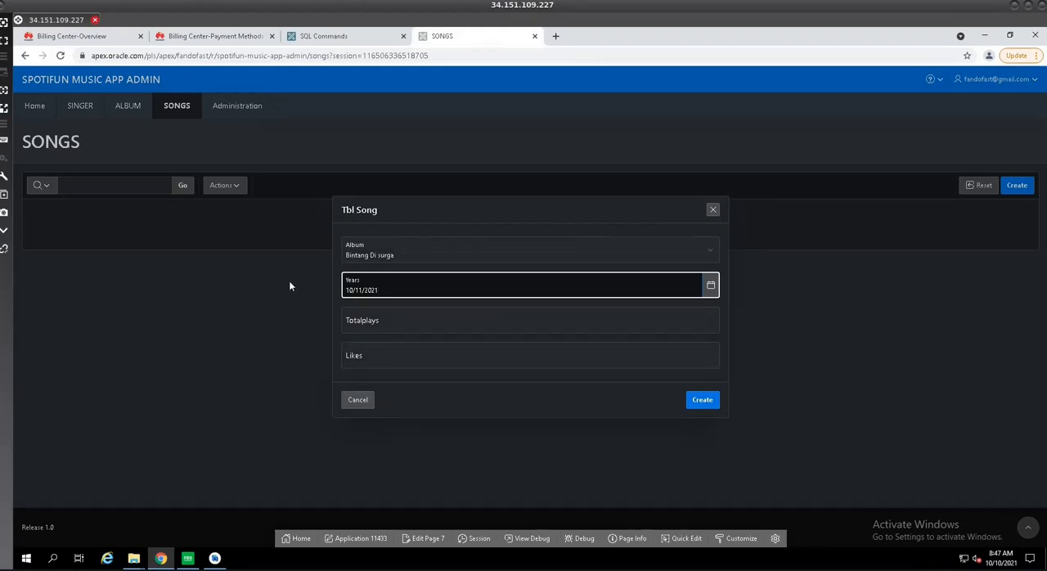
click(702, 400)
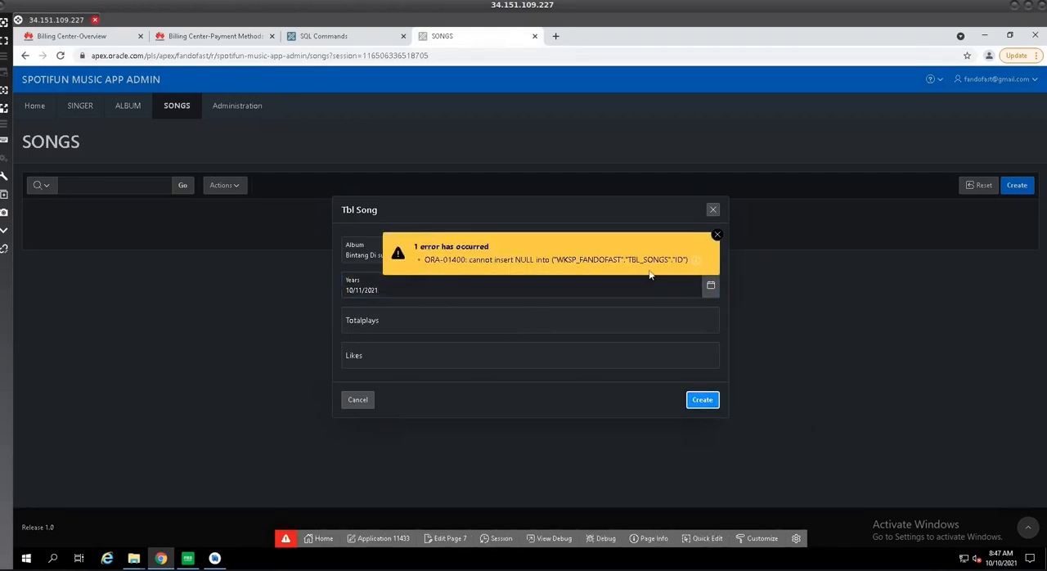
In SQL Commands, change the sequence name to song_seq and run only the CREATE SEQUENCE statement.
click(334, 43)
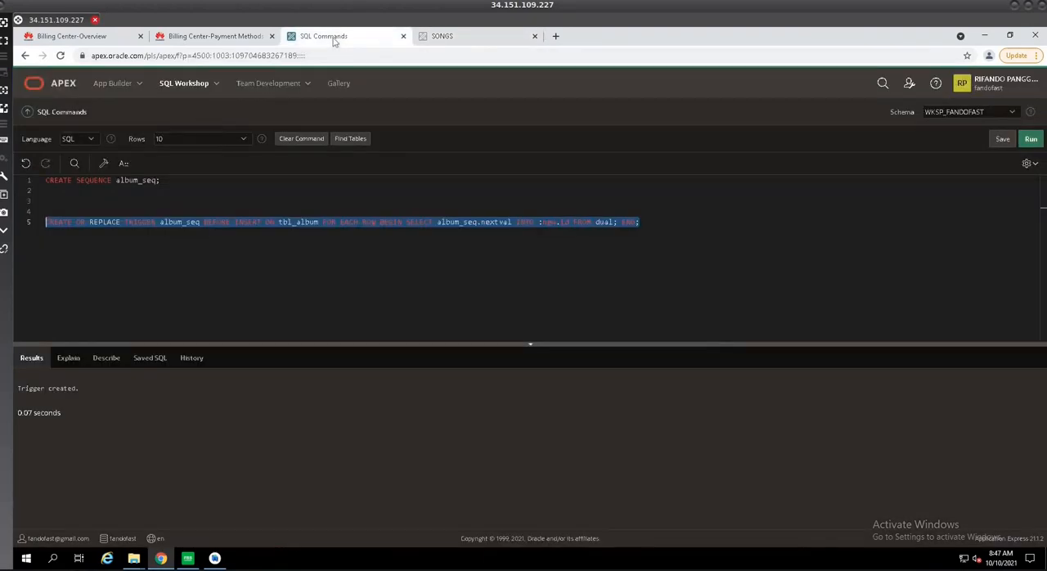
double_click(129, 180)
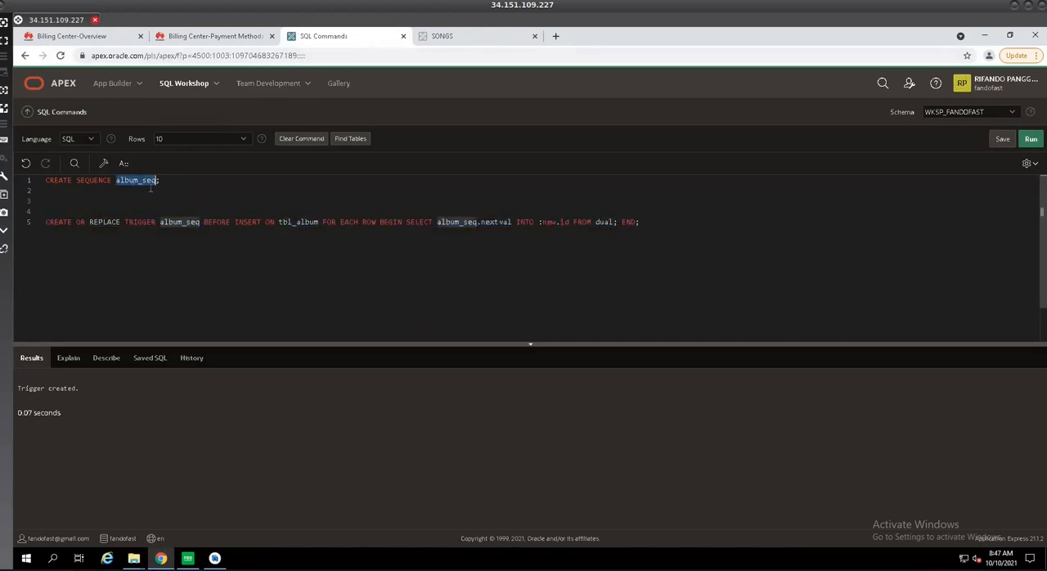
text(song)
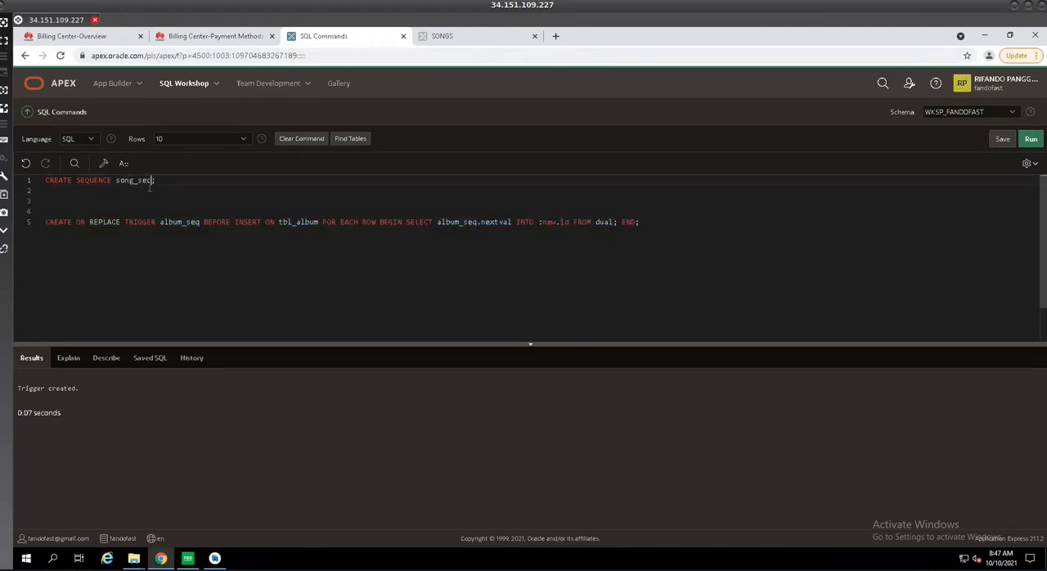
triple_click(148, 181)
click(1031, 139)
click(166, 188)
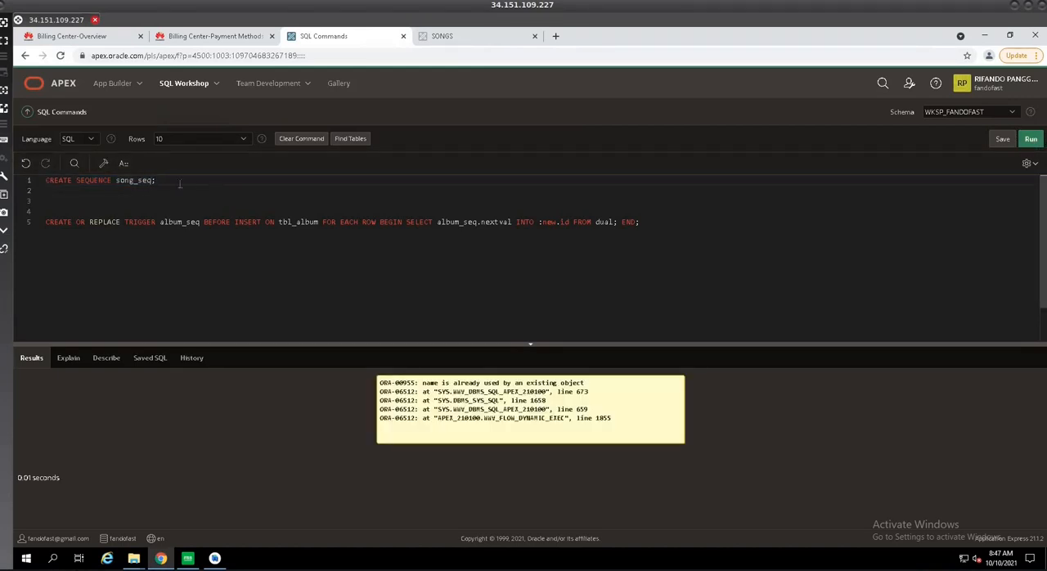
triple_click(154, 180)
click(1030, 139)
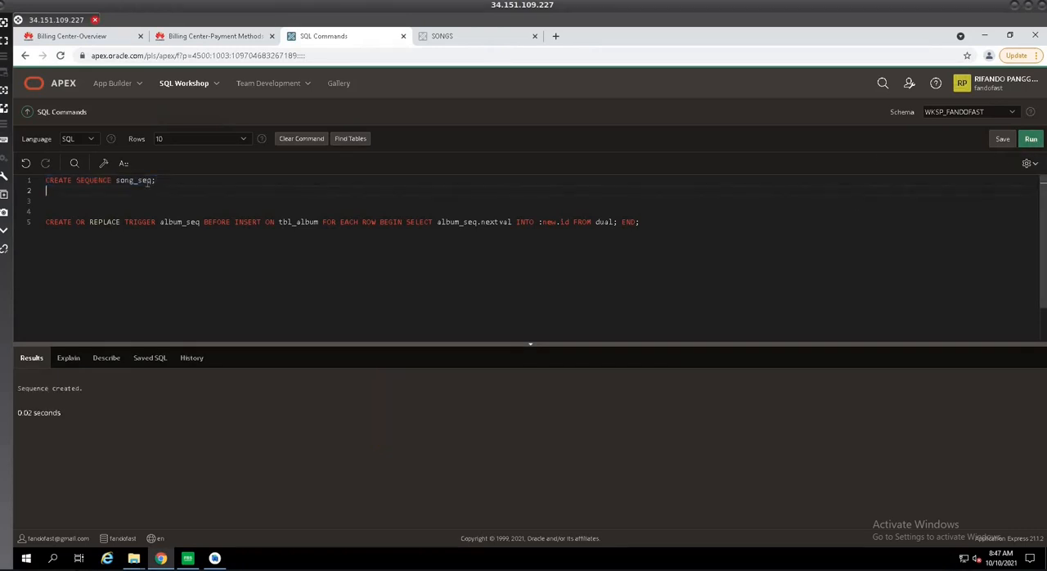
Put song_seq in the trigger's name, target table and nextval call, and try to run only the trigger statement.
triple_click(179, 221)
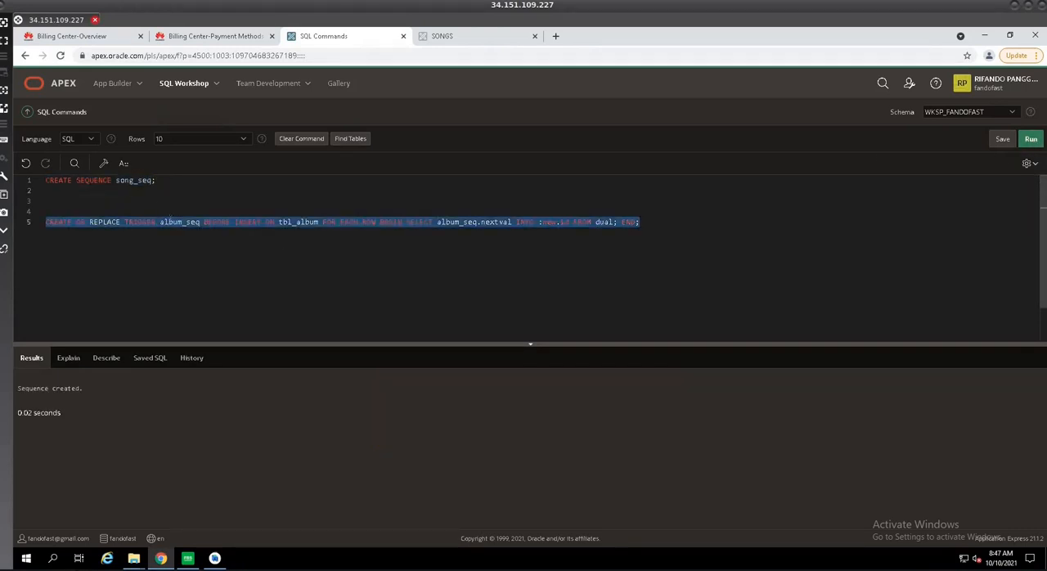
double_click(179, 222)
text(song_seq)
text(song_seq)
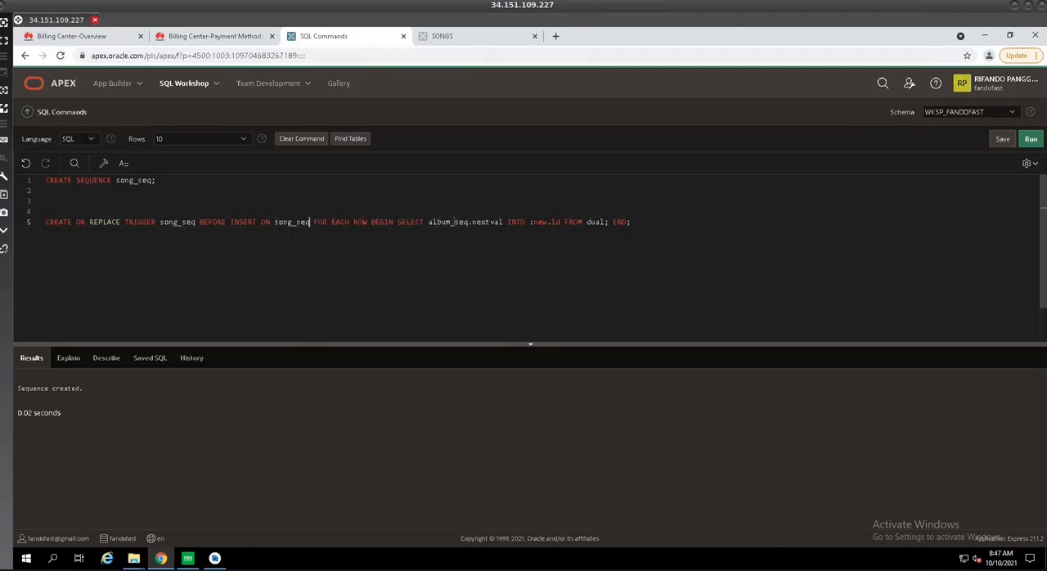
double_click(446, 222)
text(song_seq)
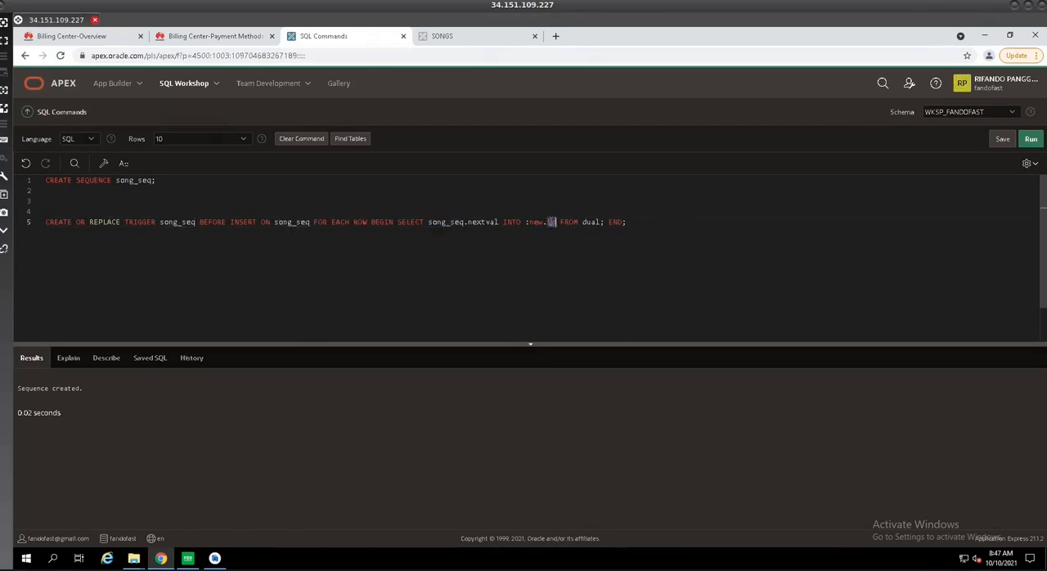
triple_click(551, 221)
click(1031, 139)
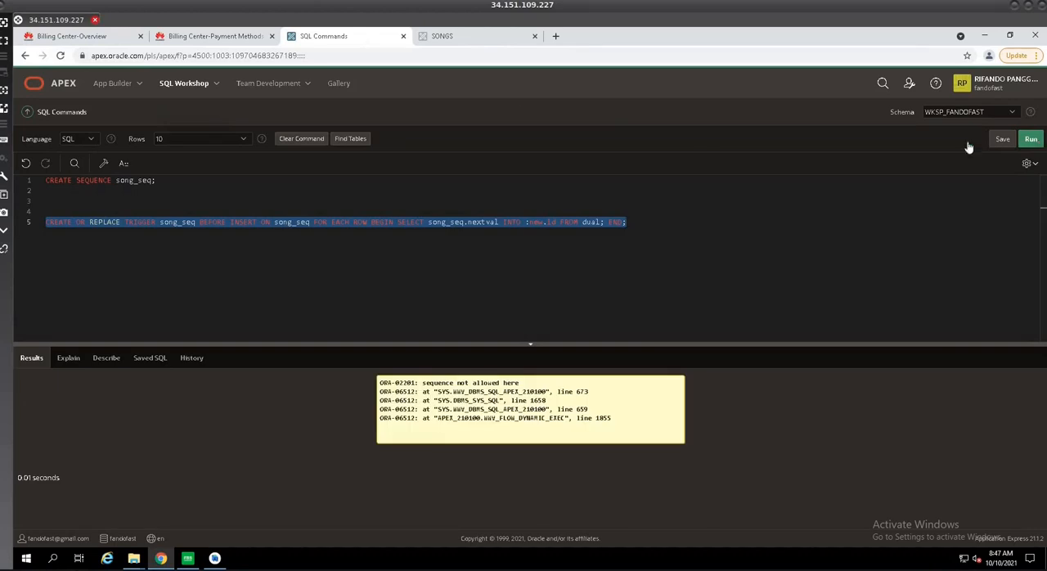
Retry running only the trigger statement with song_seq as its target table.
click(616, 239)
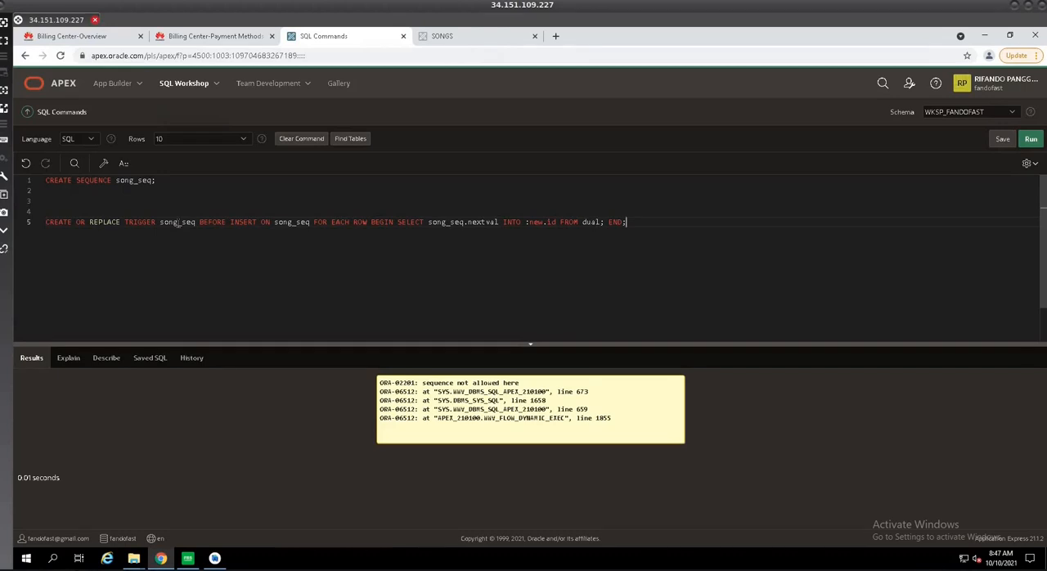
double_click(177, 223)
click(524, 227)
triple_click(550, 229)
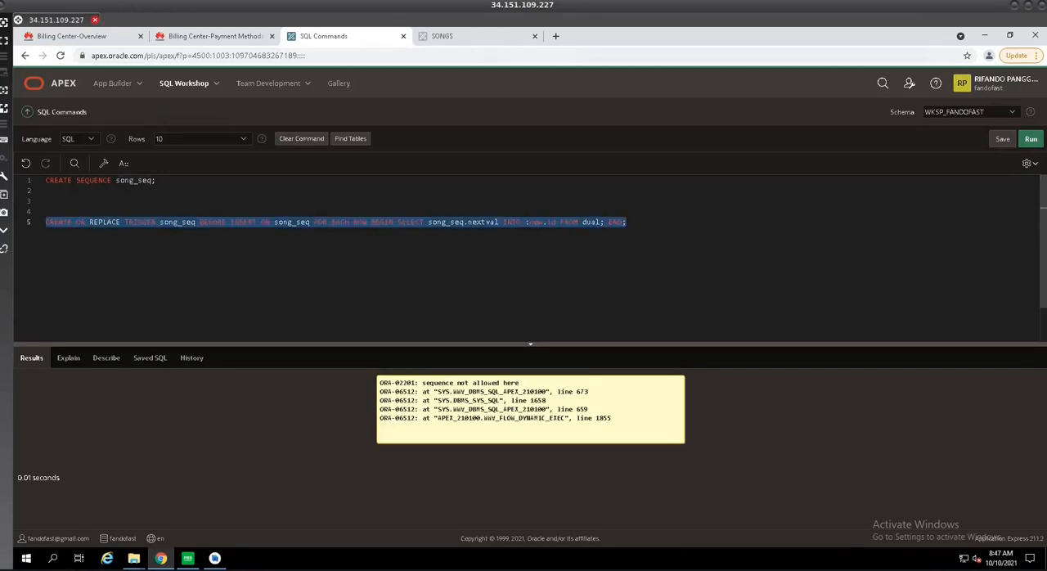
click(1030, 139)
click(615, 190)
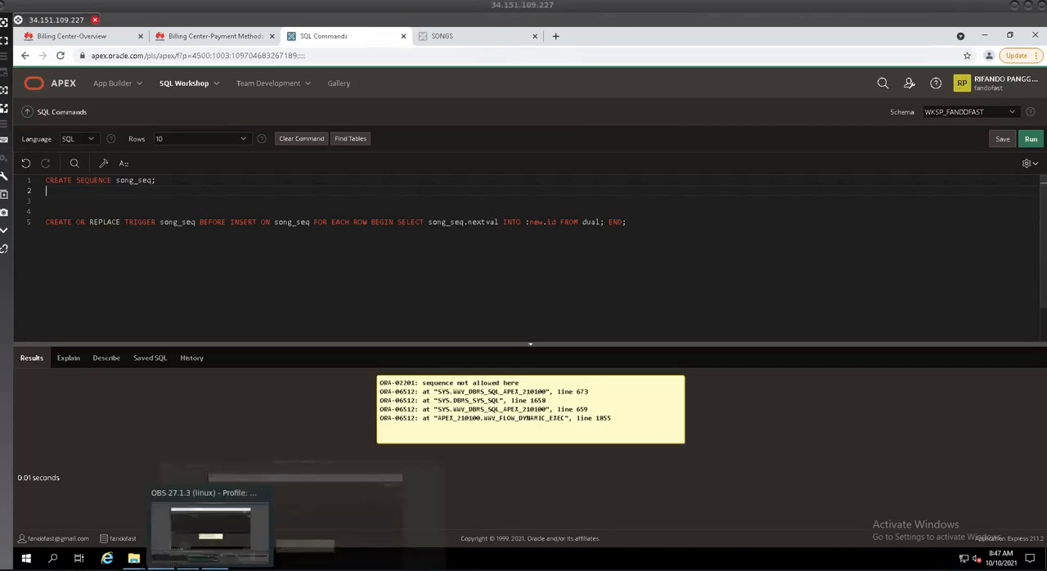
Retry creating the pending Bintang Di surga song on the SONGS page, and return to SQL Commands.
click(211, 570)
click(213, 560)
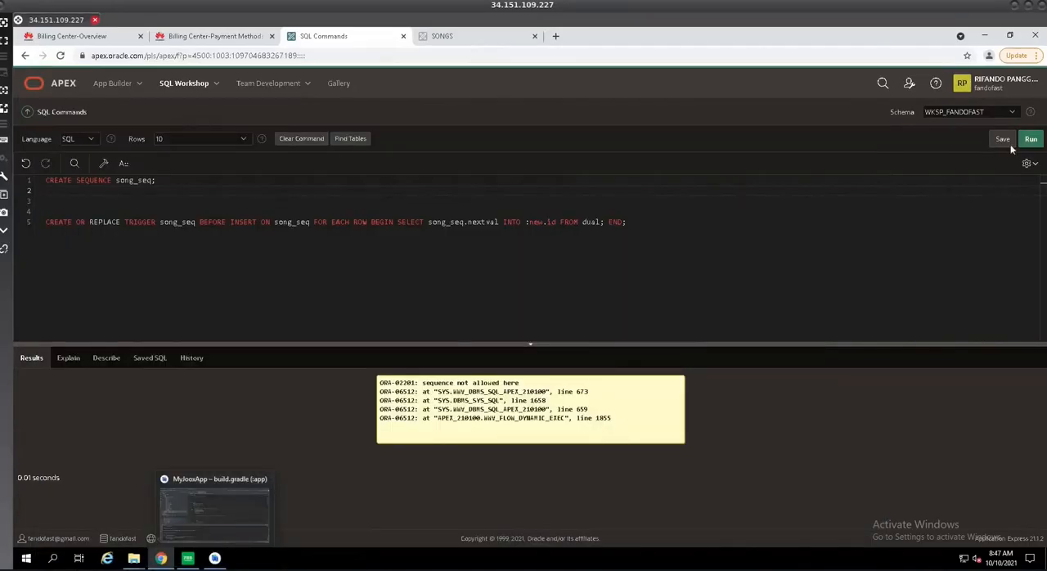
click(470, 39)
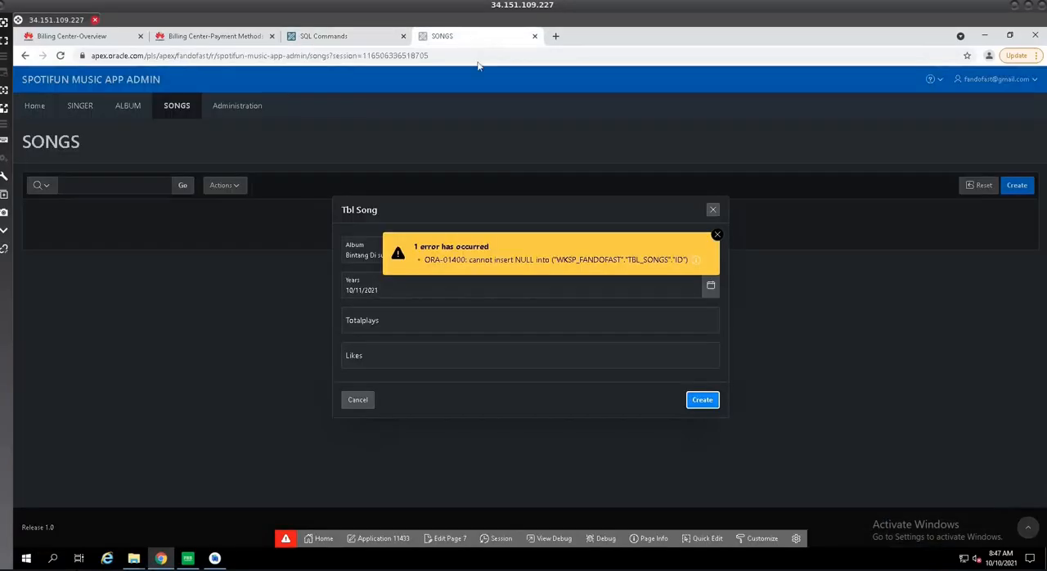
click(701, 399)
click(337, 38)
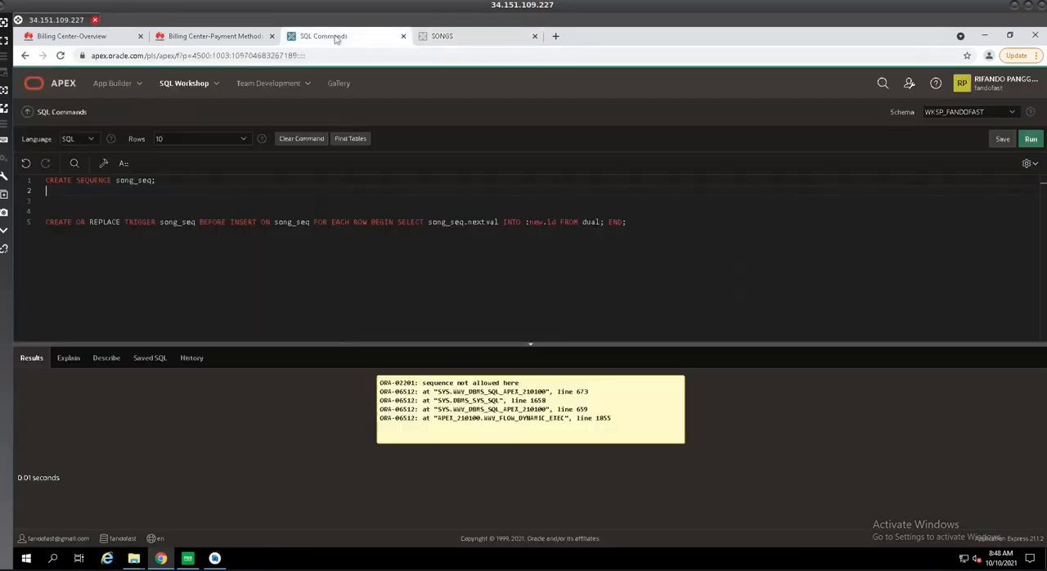
Set the trigger's target table to tbl_song and try to run only the trigger statement.
double_click(148, 222)
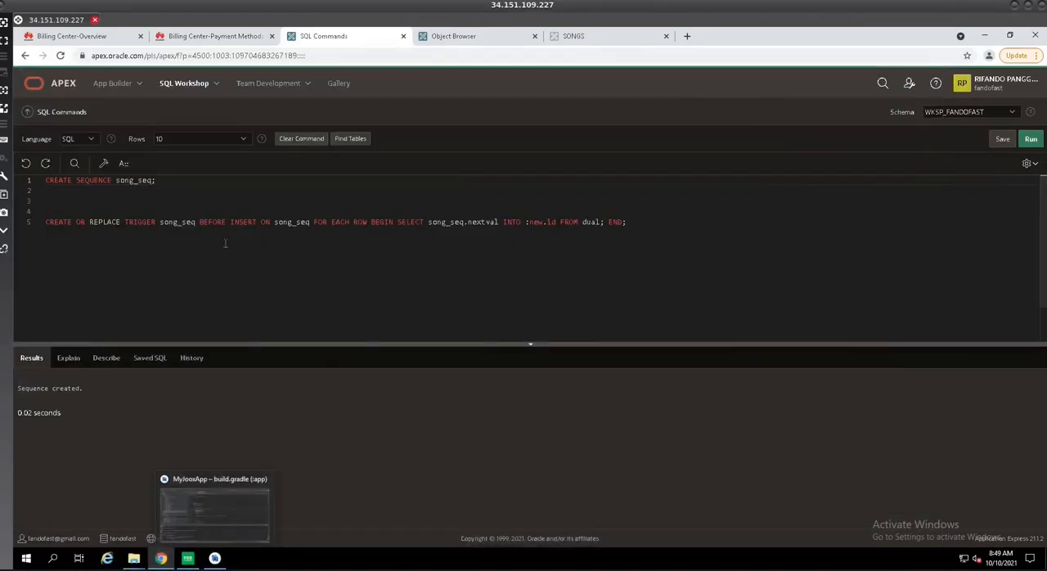
double_click(294, 221)
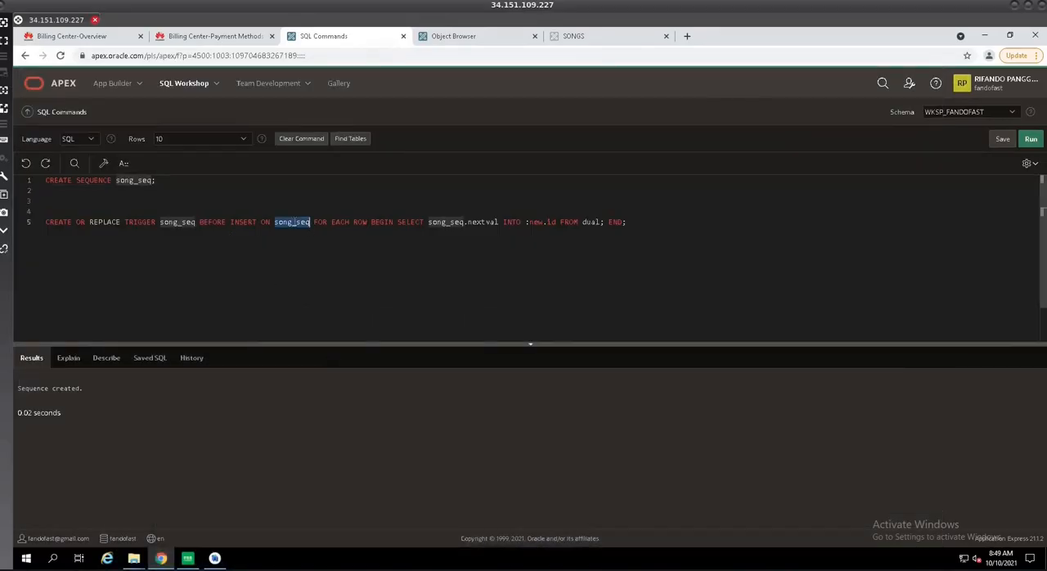
text(tbl_so)
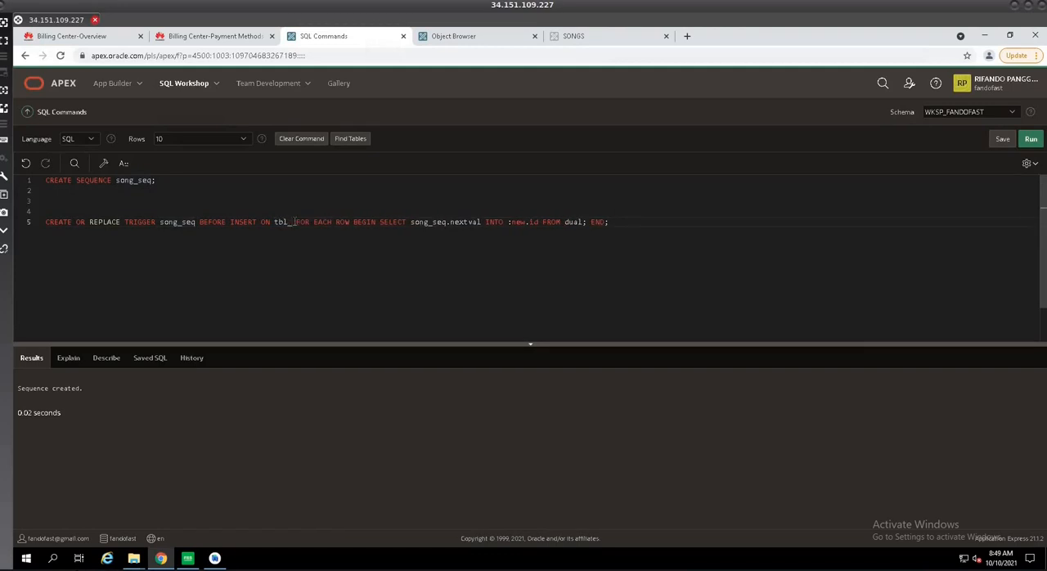
text(ng)
triple_click(294, 222)
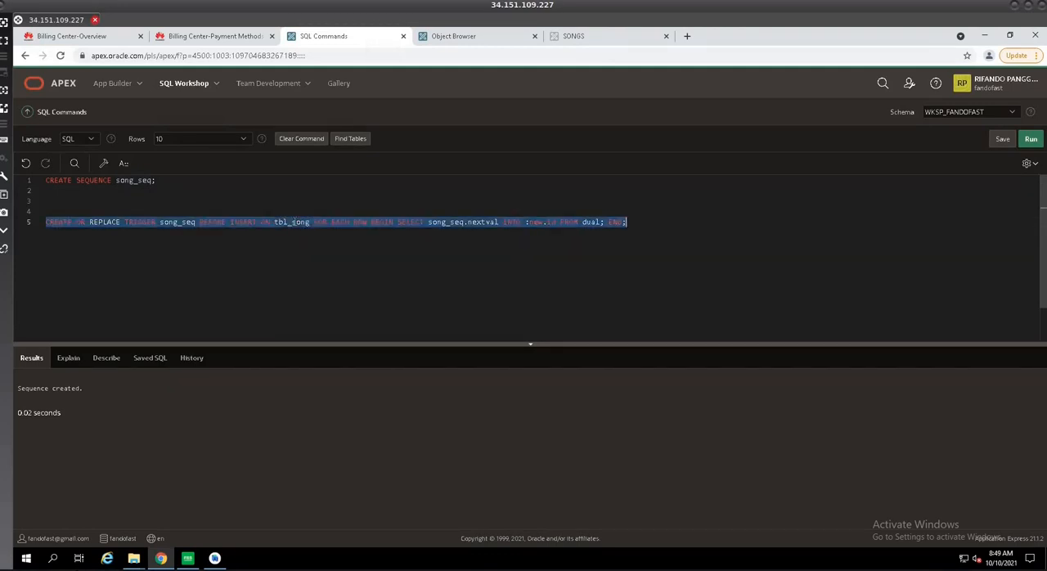
click(1030, 139)
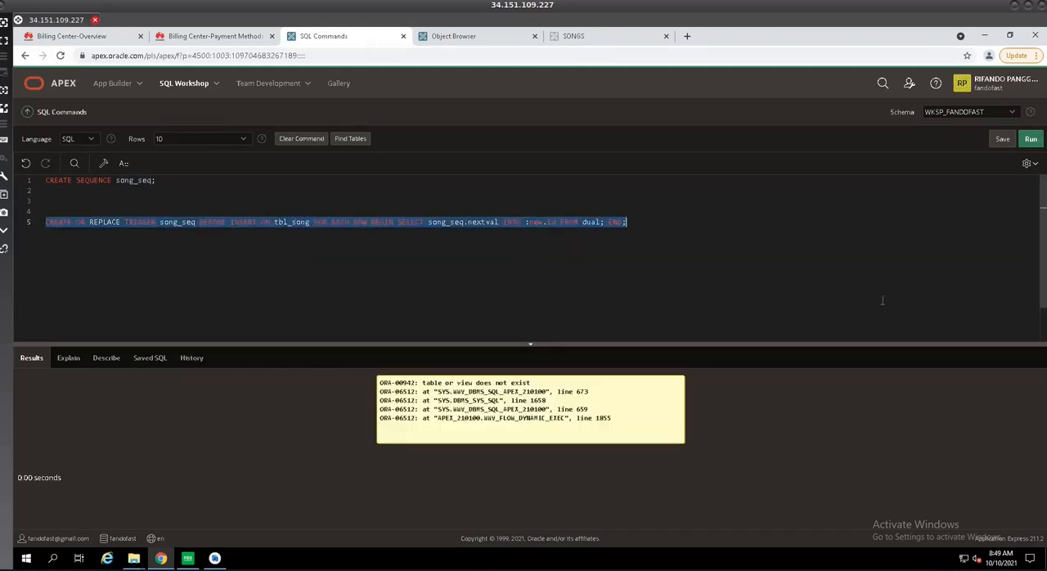
click(546, 283)
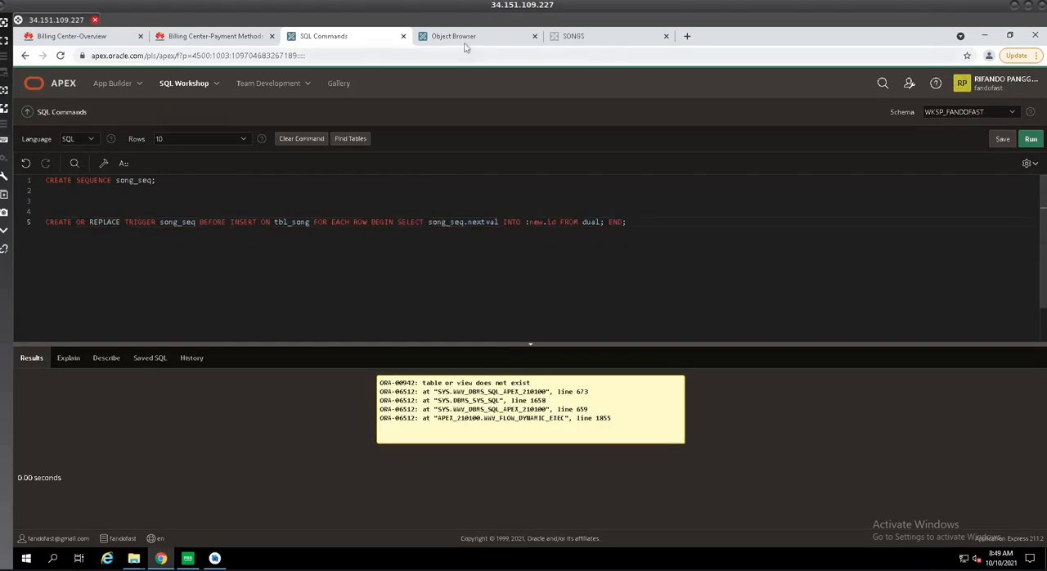
Check the songs table's name in Object Browser, correct the trigger's target table to tbl_songs, and run the trigger statement.
click(471, 37)
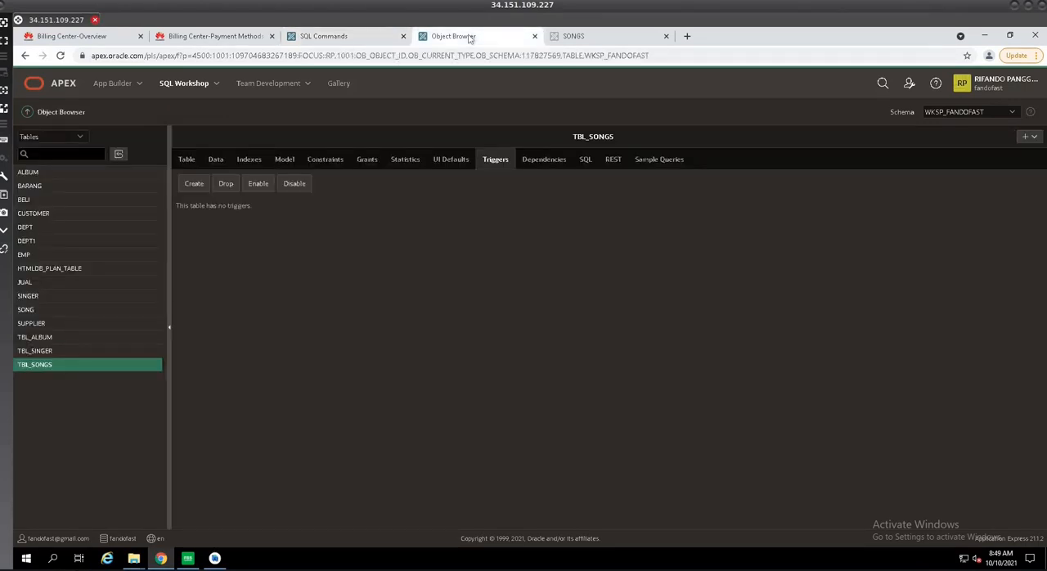
click(322, 37)
text(s)
triple_click(449, 222)
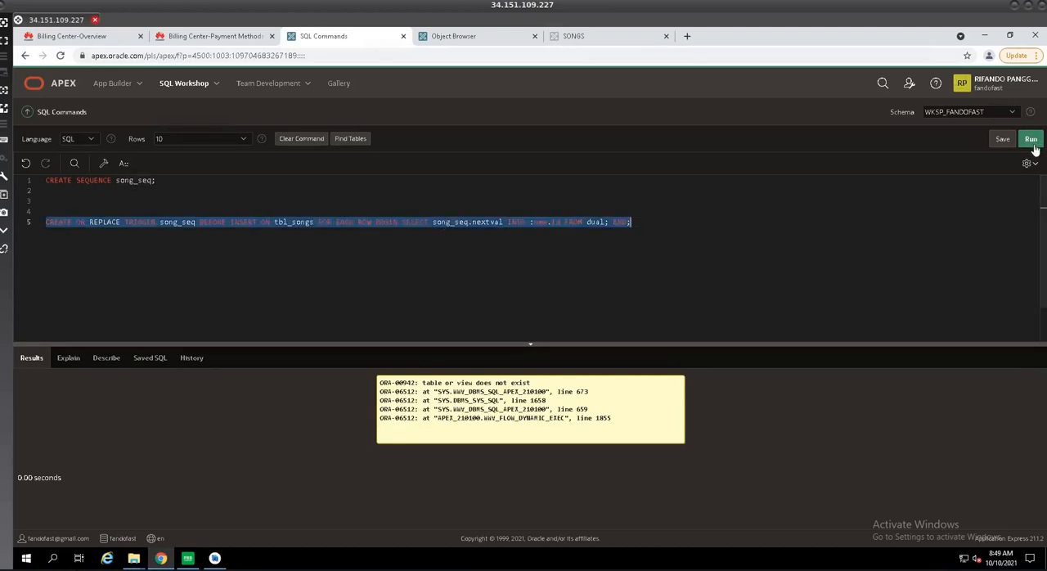
click(1031, 141)
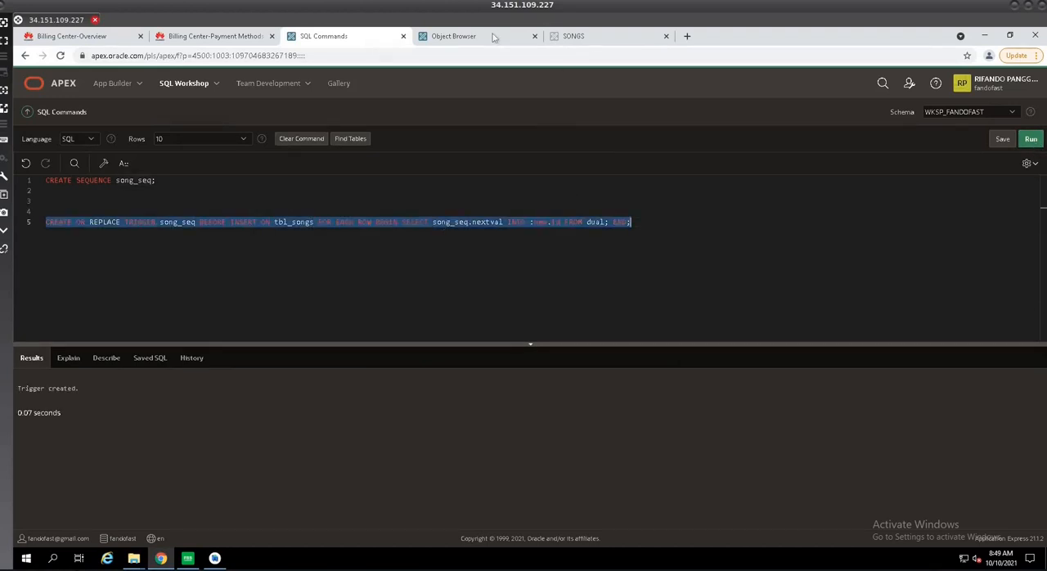
Create the pending song record with album Bintang Di surga and Years 10/11/2021 on the SONGS page.
click(493, 38)
click(599, 38)
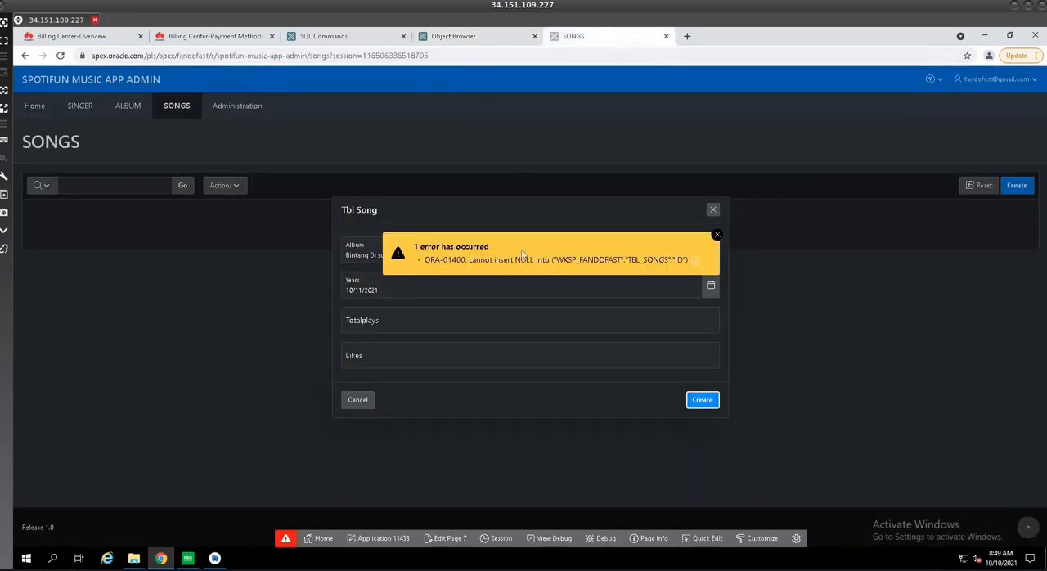
click(699, 400)
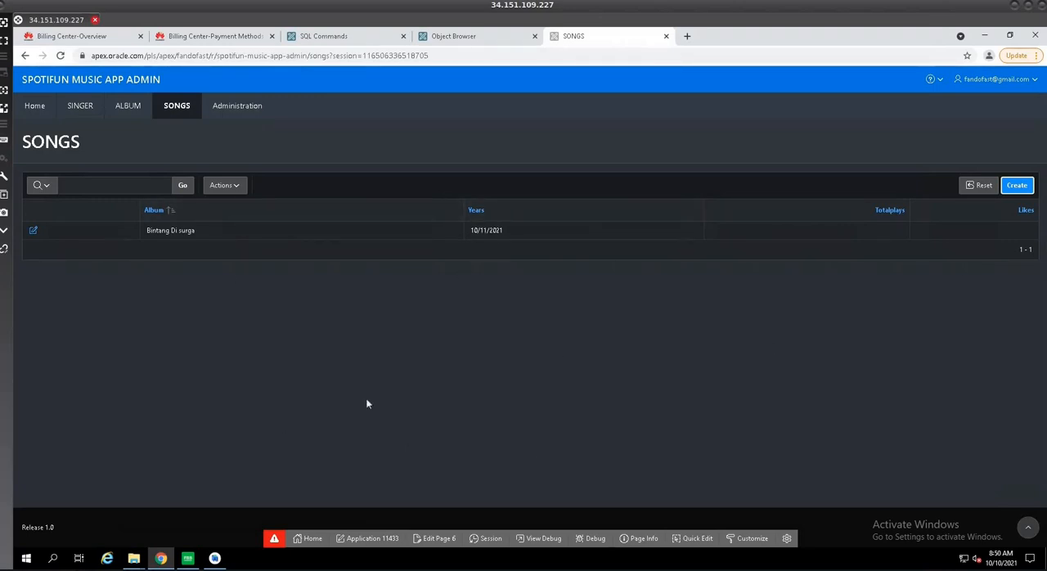
Review the app's SINGER, ALBUM and SONGS pages, and check the Object Browser and SQL Commands pages.
click(75, 114)
click(128, 108)
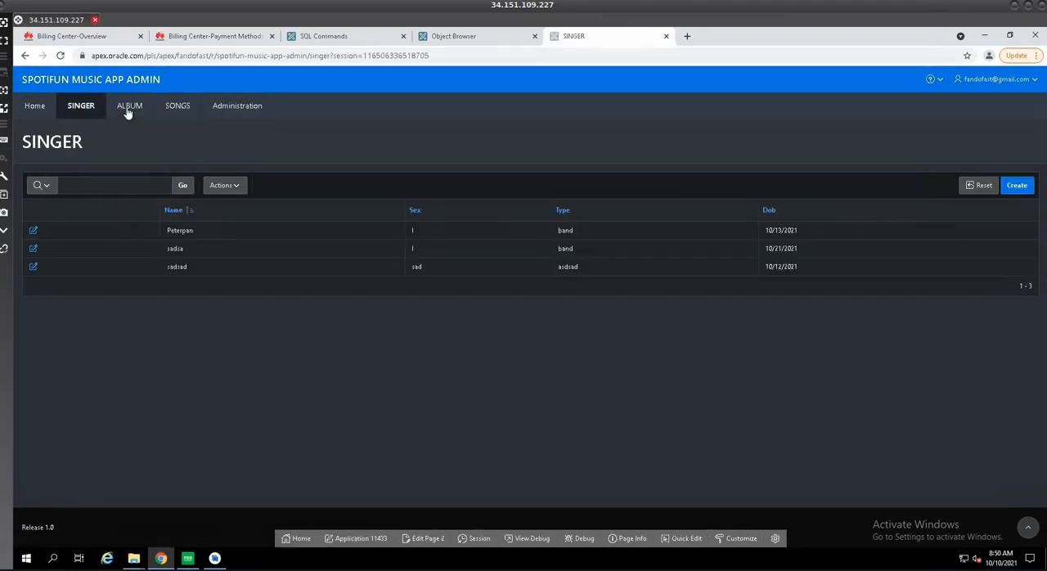
click(175, 108)
click(466, 36)
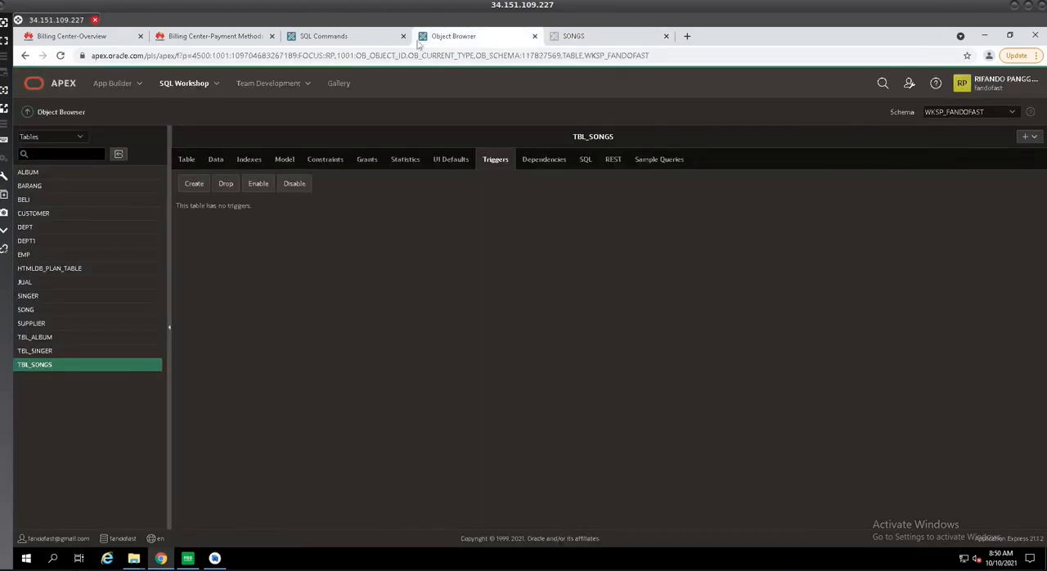
click(327, 37)
click(569, 38)
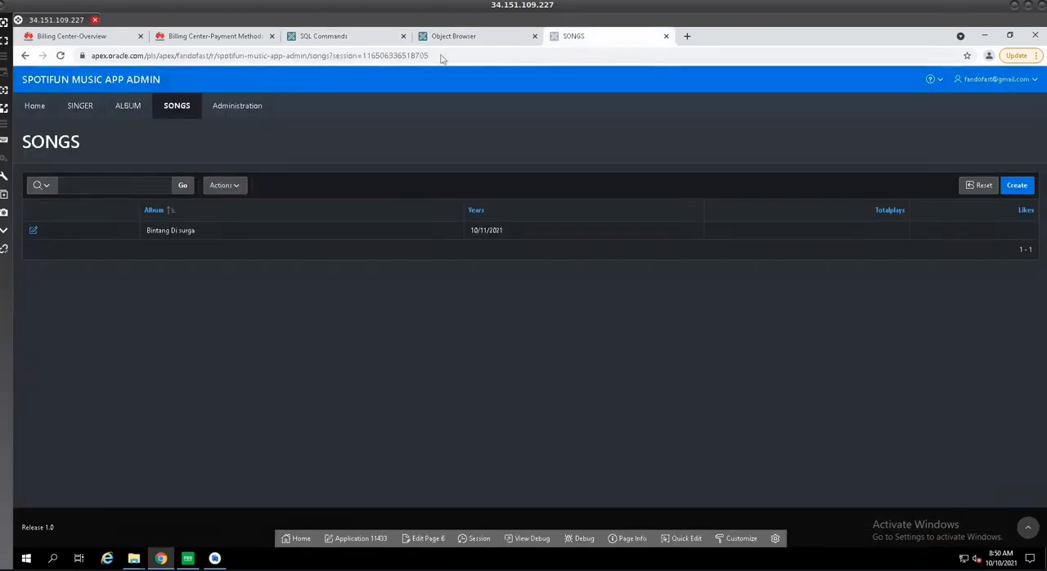
Open a second copy of the SONGS page in a new browser tab using its copied address.
click(156, 56)
key(ctrl+c)
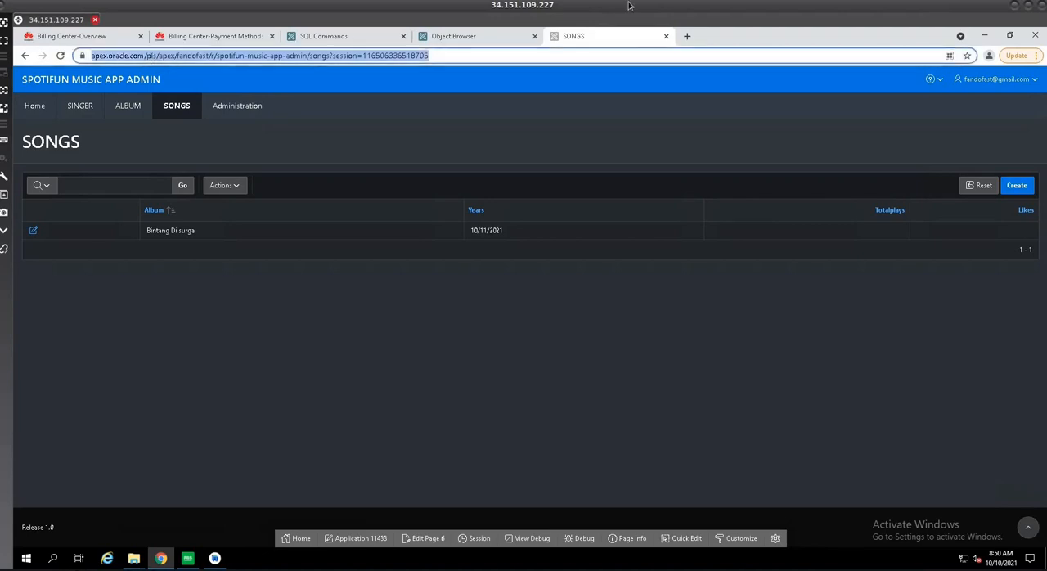
click(687, 36)
key(ctrl+v)
text(\)
key(BackSpace)
key(Return)
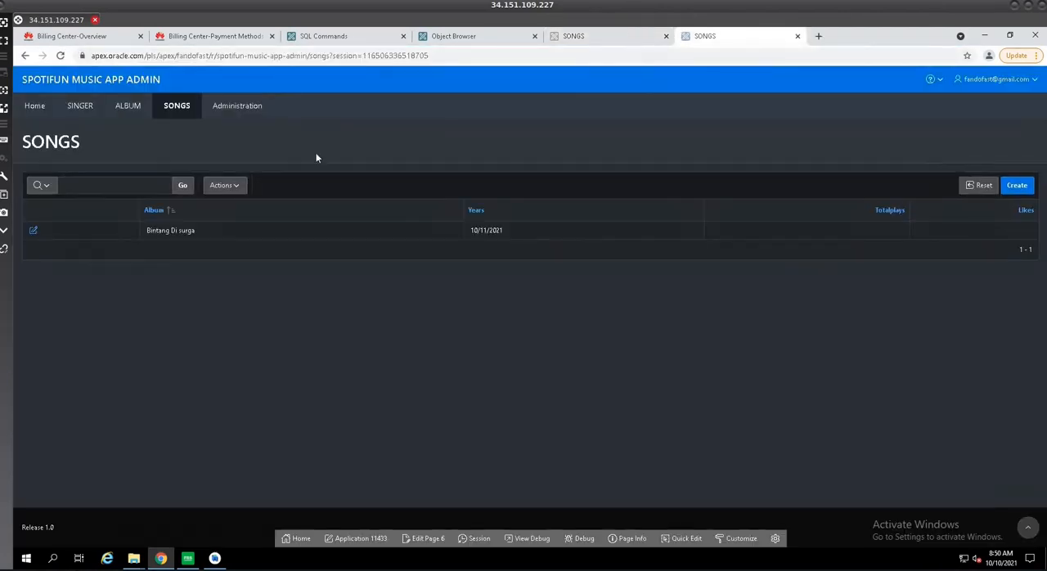
click(176, 55)
Open the SPOTIFUN MUSIC APP ADMIN application in App Builder and start creating a chart page of type Bar.
click(339, 37)
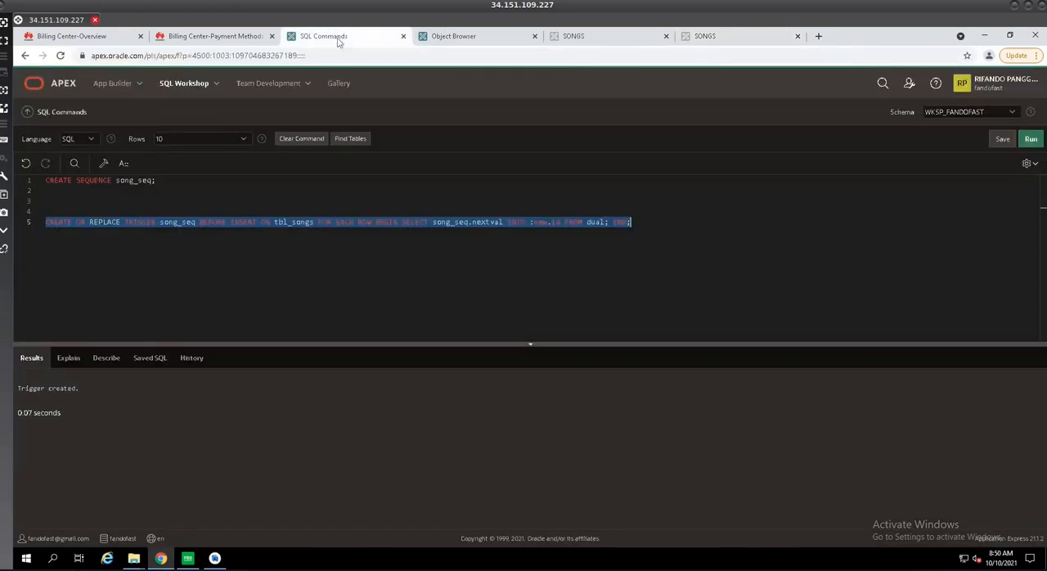
click(139, 84)
click(131, 108)
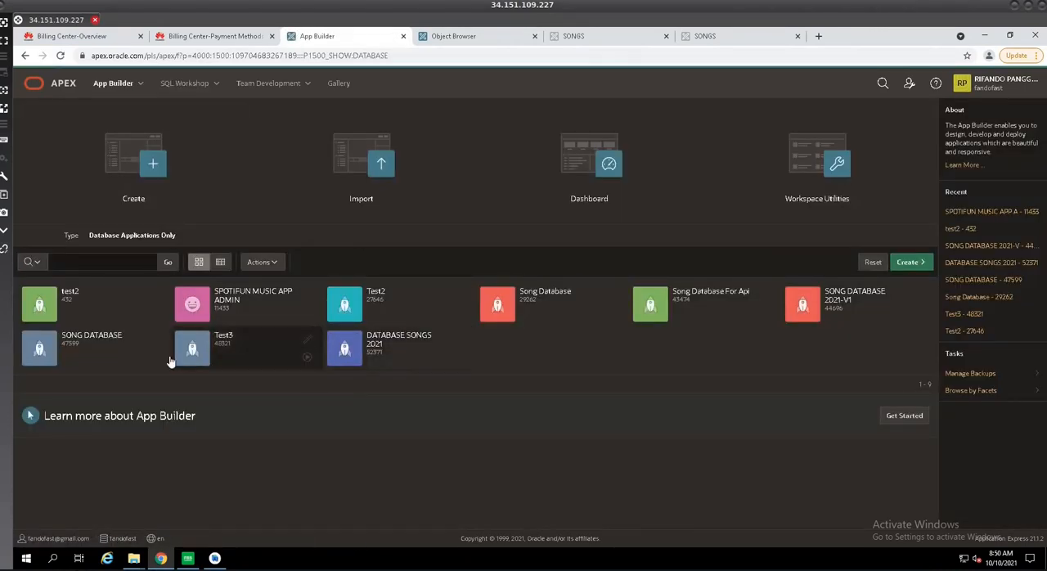
click(248, 299)
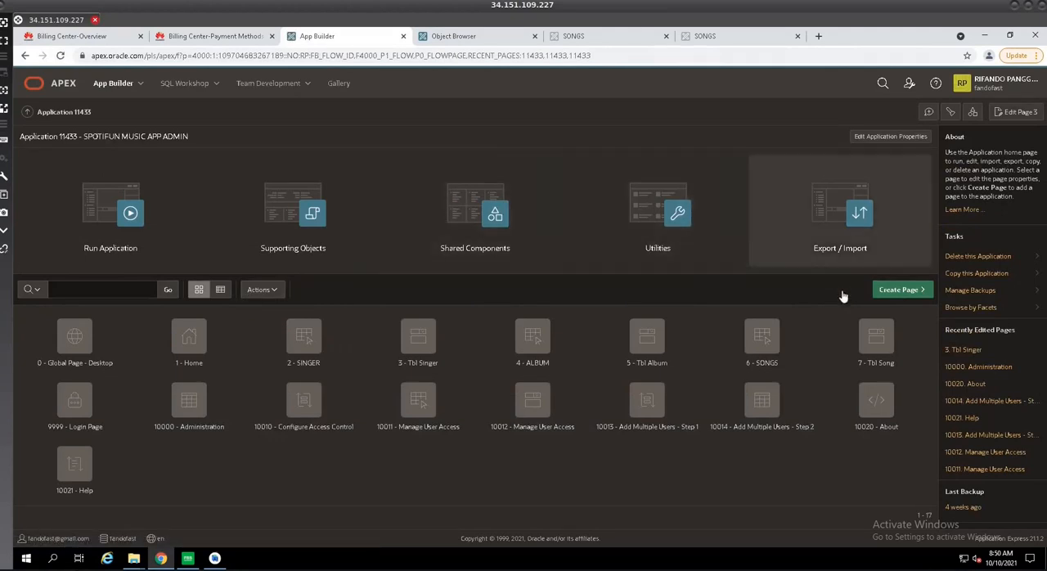
click(912, 292)
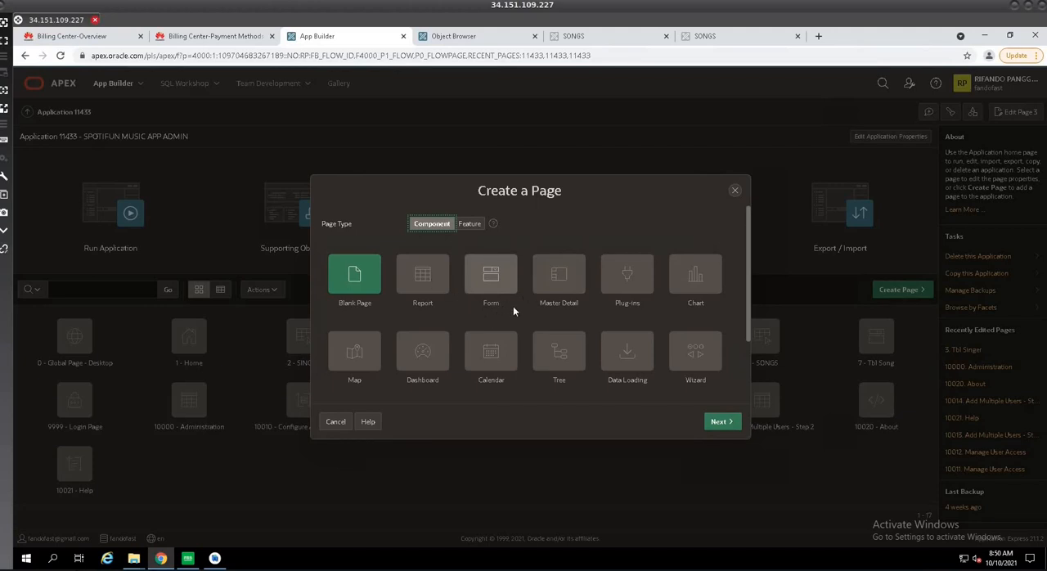
click(694, 275)
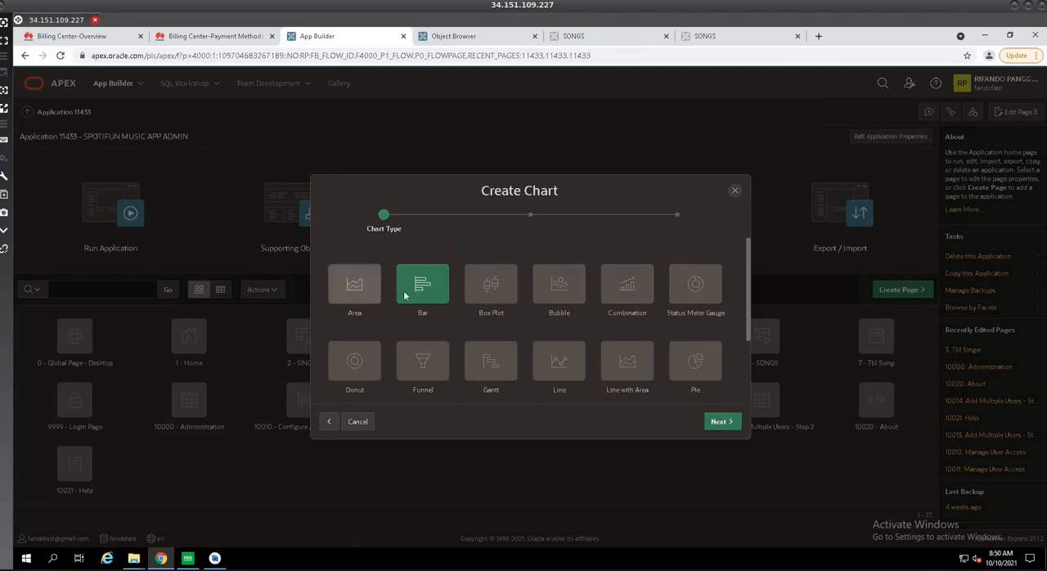
click(725, 422)
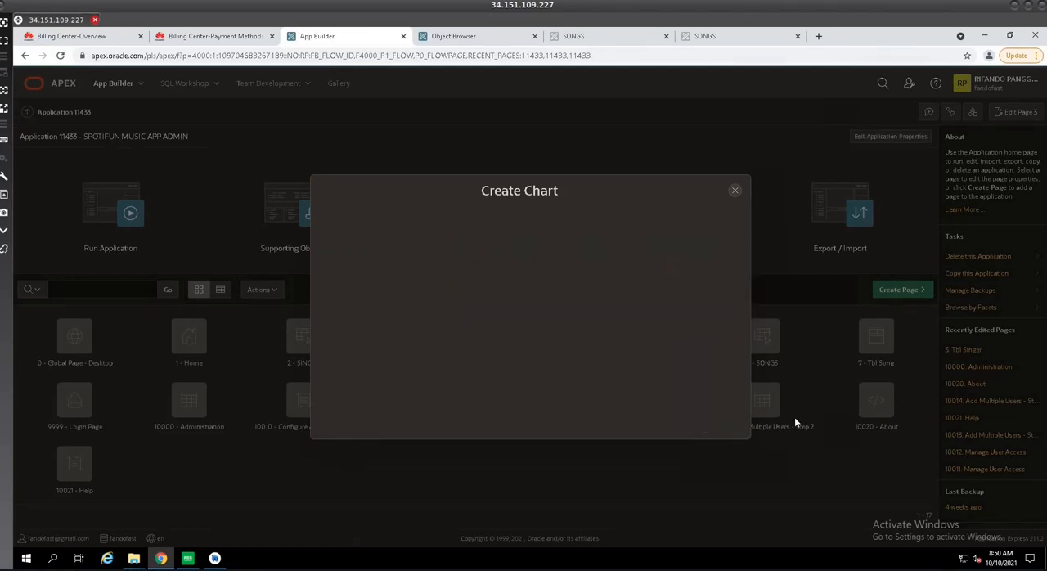
Name the chart page Statistic and give it a new navigation menu entry with no parent.
click(471, 279)
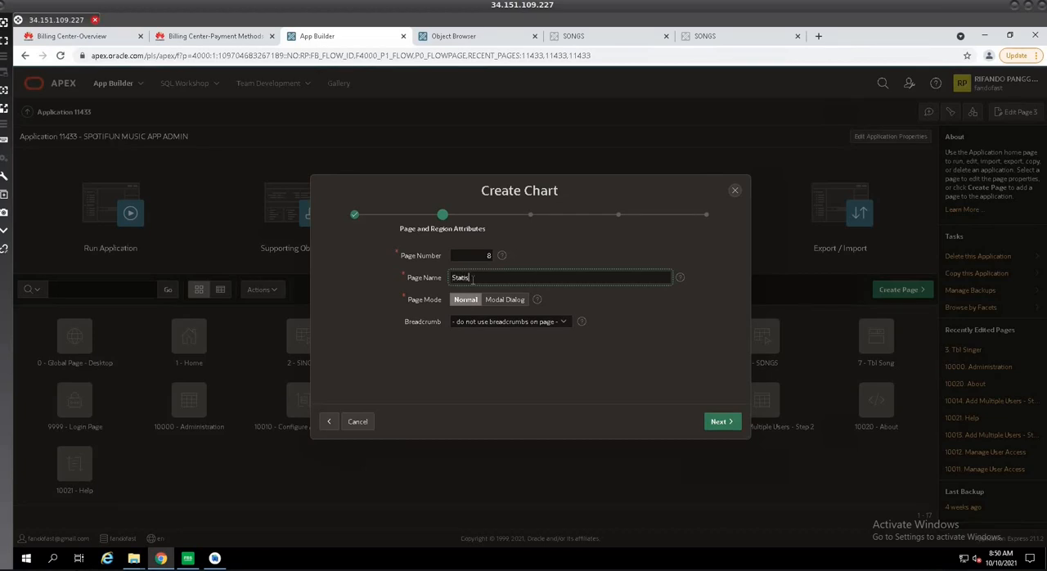
click(723, 422)
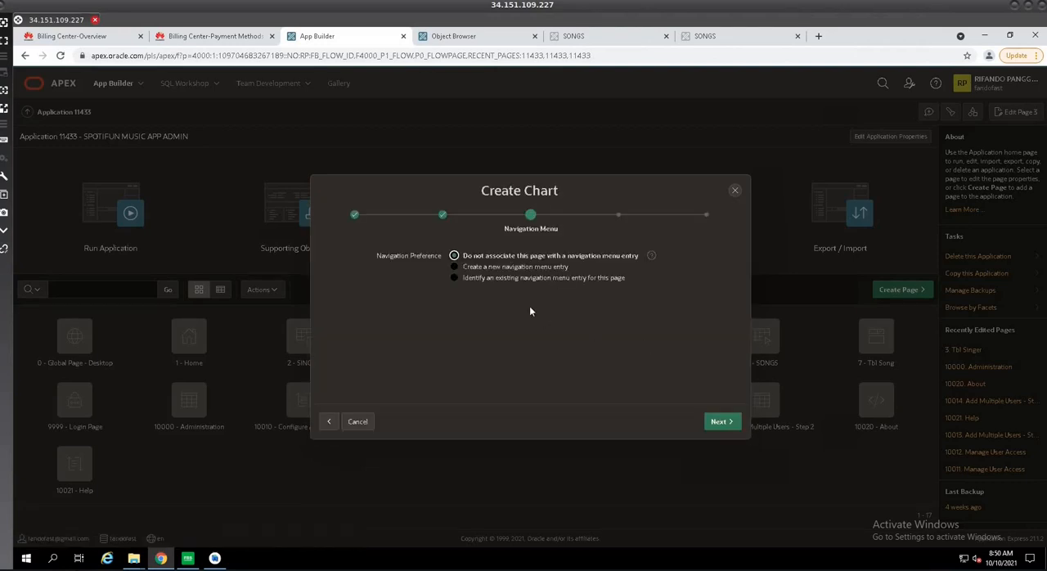
click(529, 270)
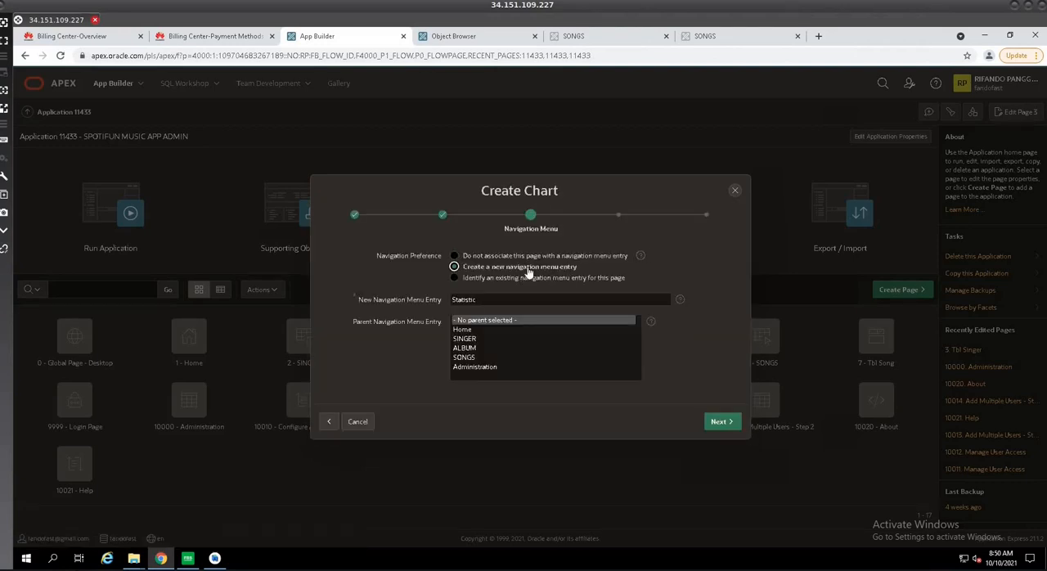
click(478, 329)
click(725, 422)
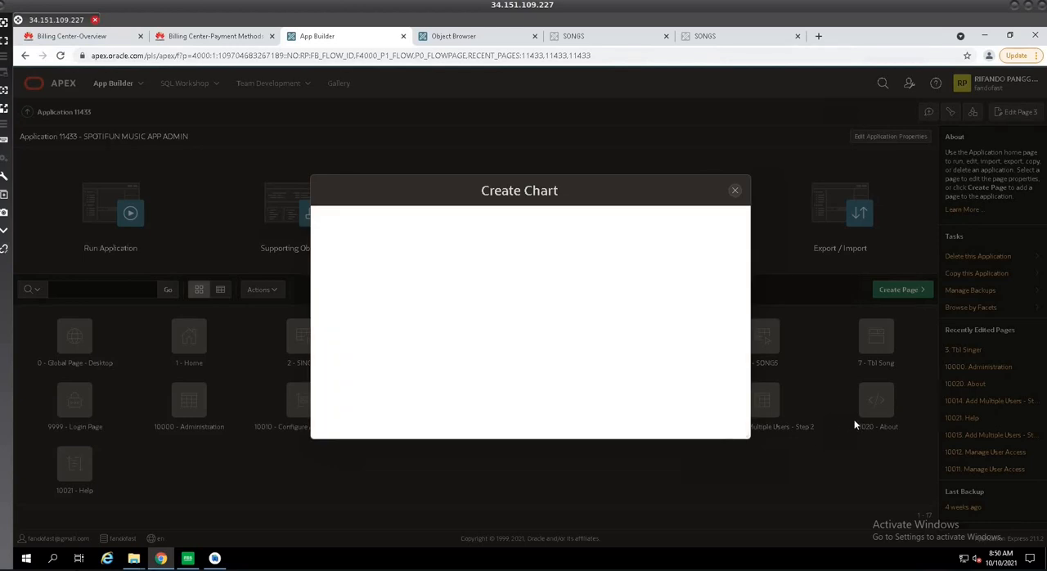
click(329, 421)
click(470, 327)
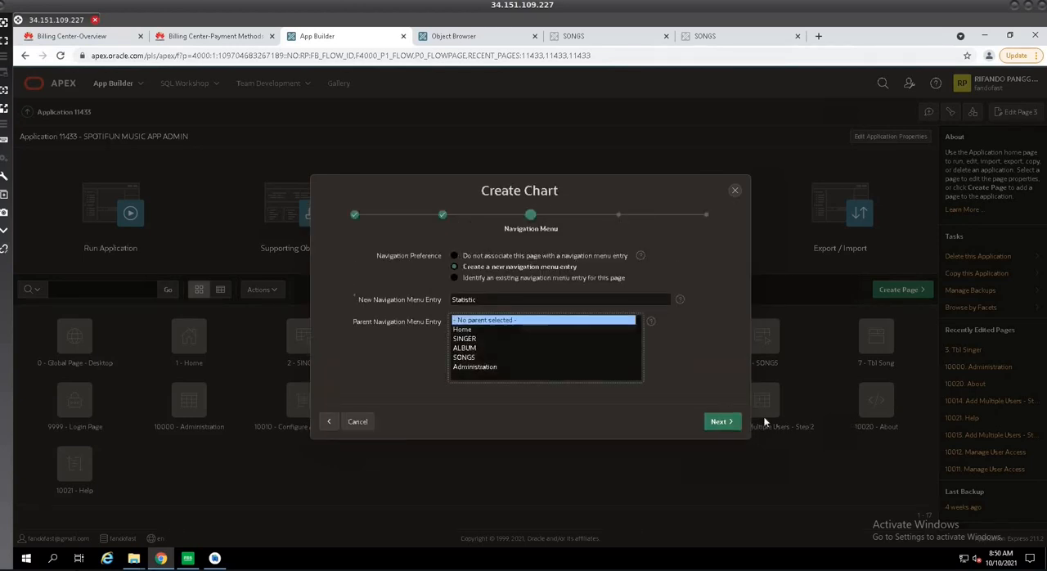
click(724, 422)
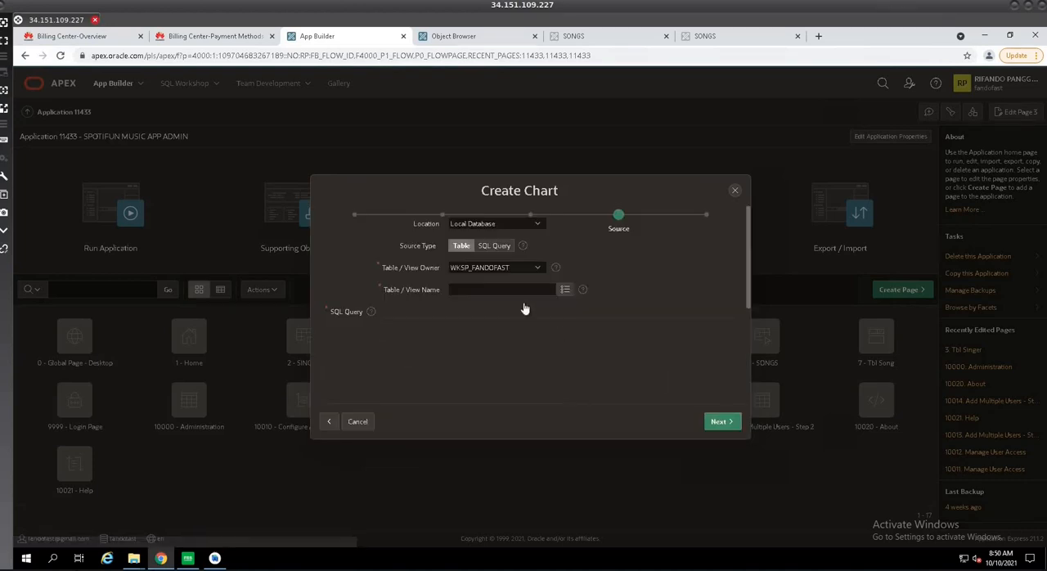
Set the TBL_SONGS table as the chart's data source.
click(563, 326)
scroll(541, 328, down, 5)
click(479, 375)
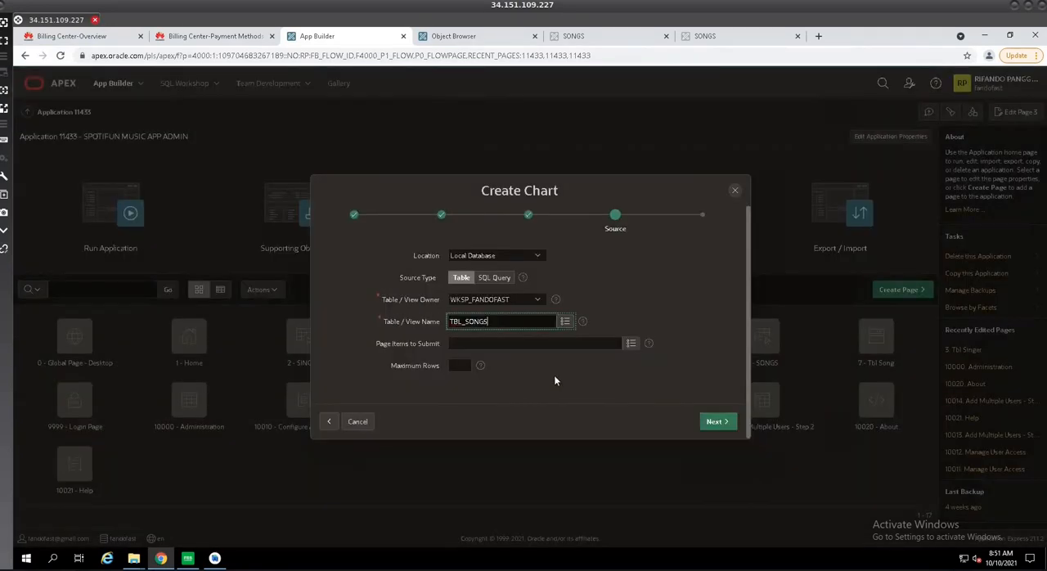
click(715, 422)
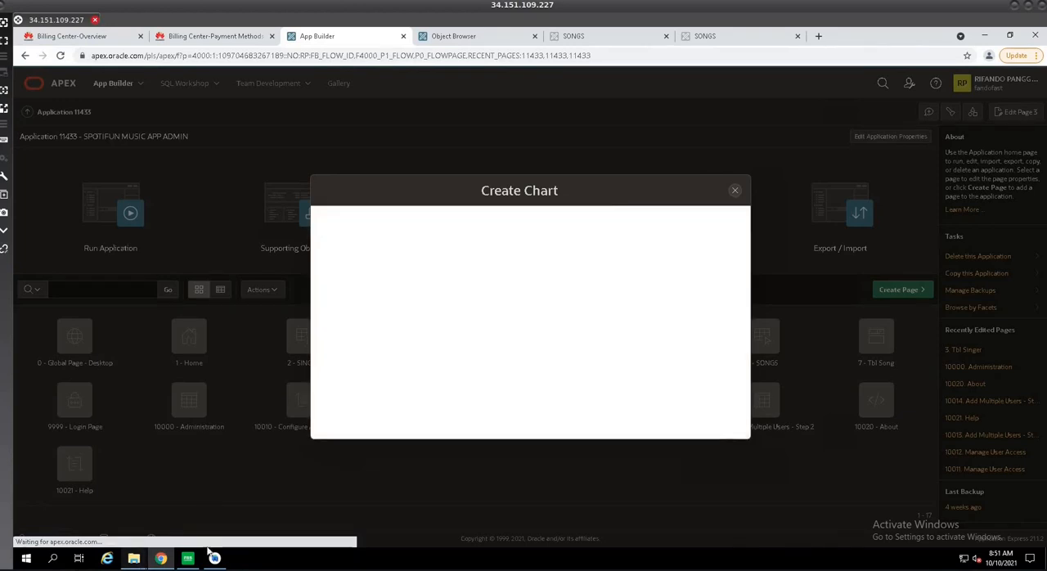
Map the chart's label column to ALBUM_ID and its value column to ID without aggregation, and create the page.
click(520, 320)
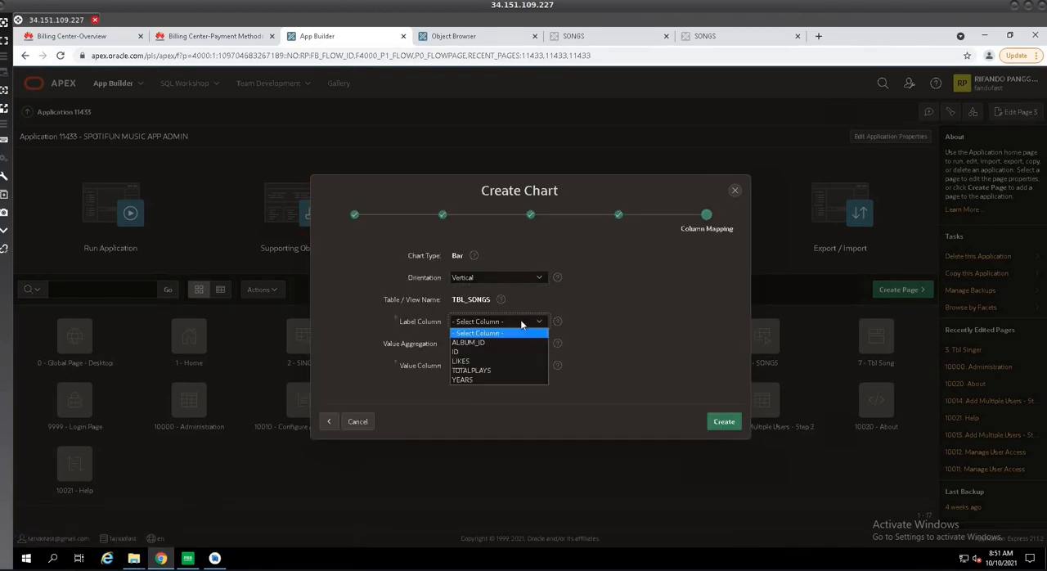
click(498, 344)
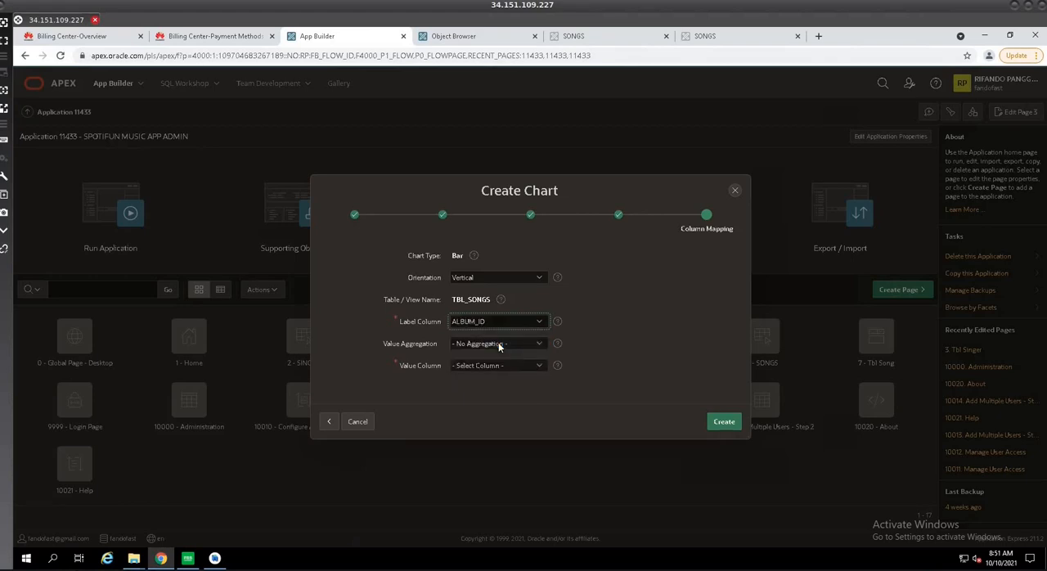
click(498, 366)
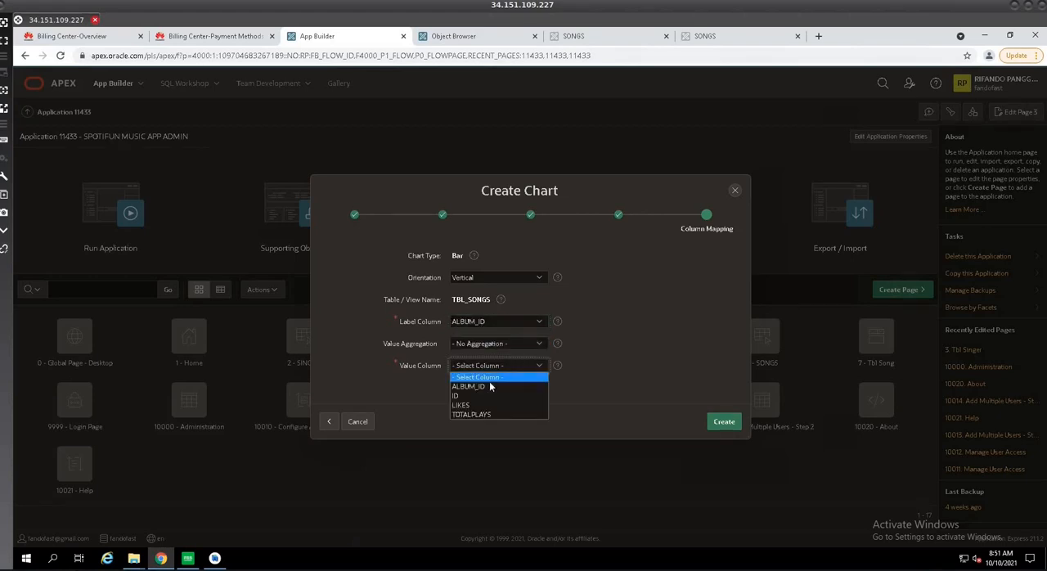
click(502, 374)
click(503, 369)
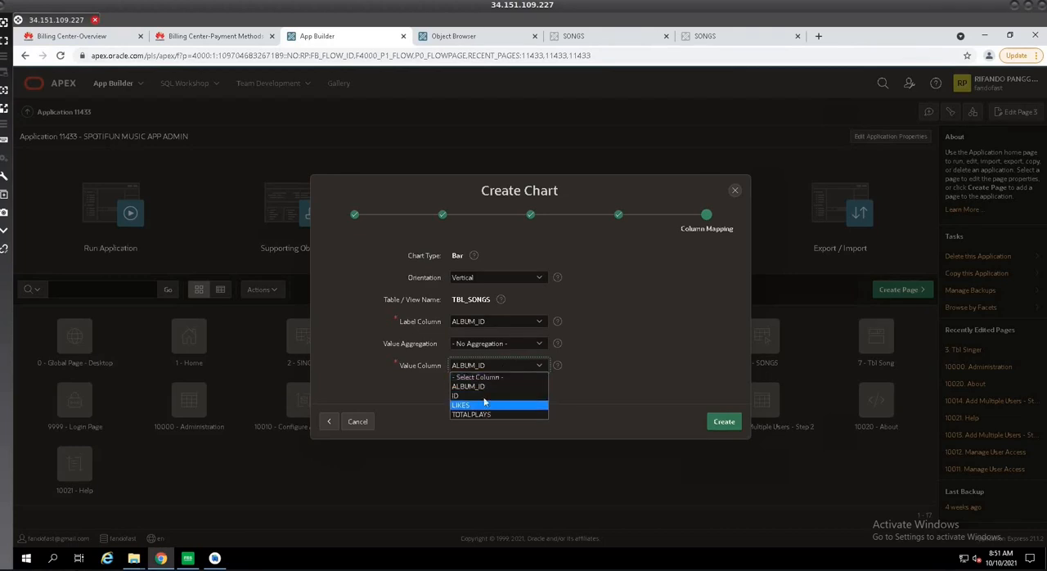
click(485, 396)
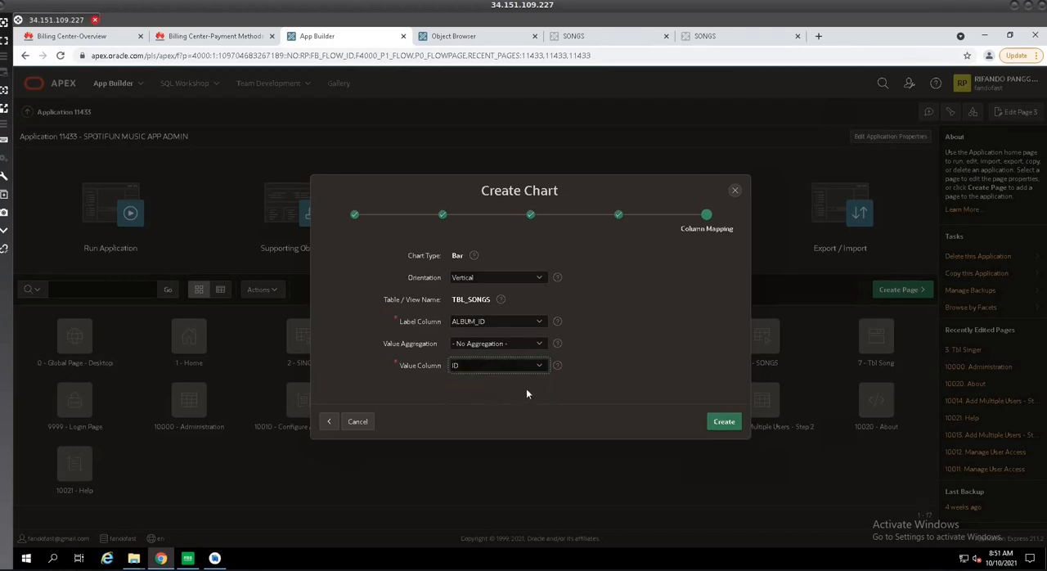
click(500, 343)
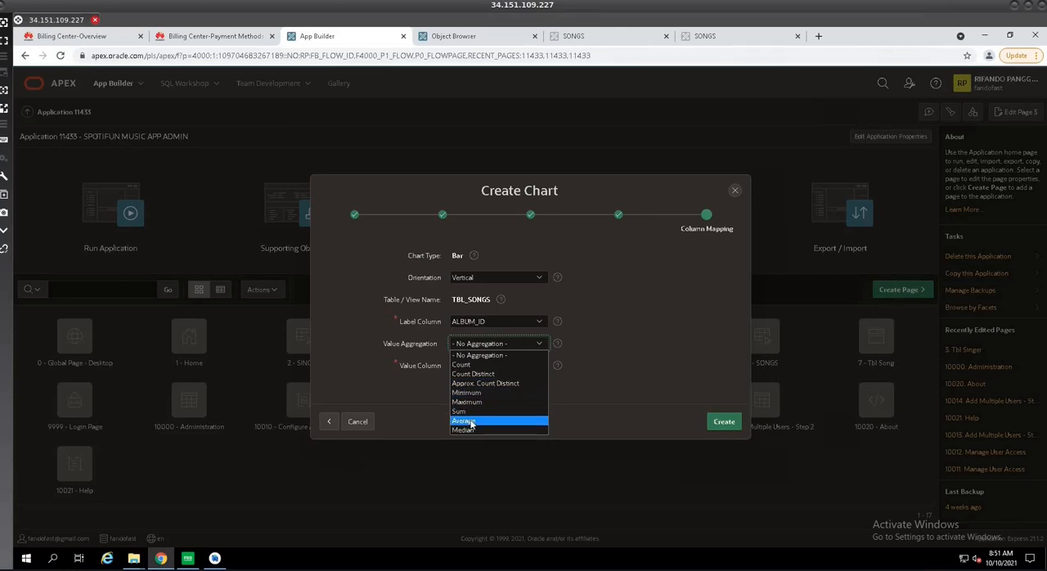
click(647, 328)
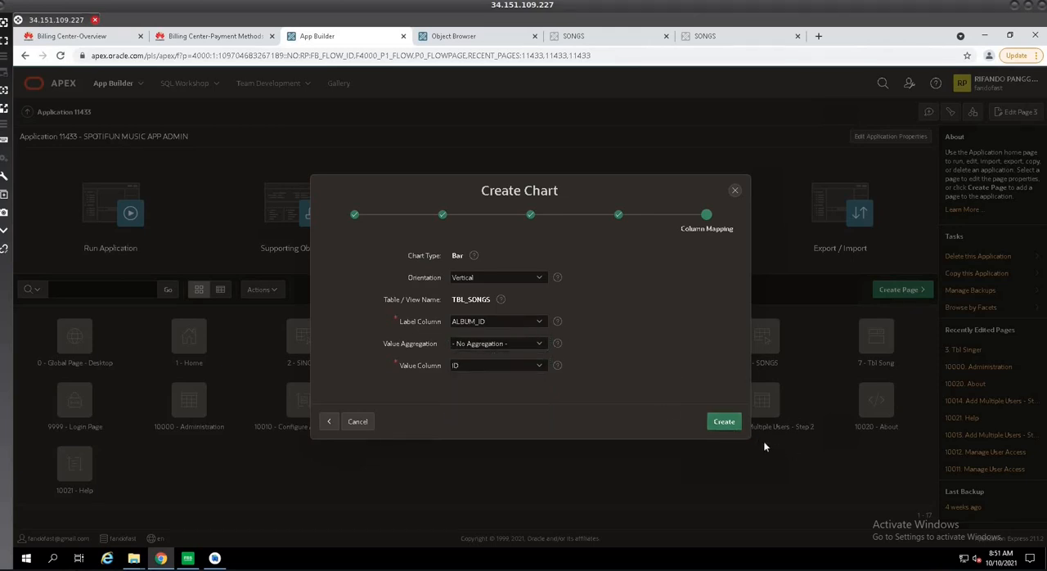
click(733, 423)
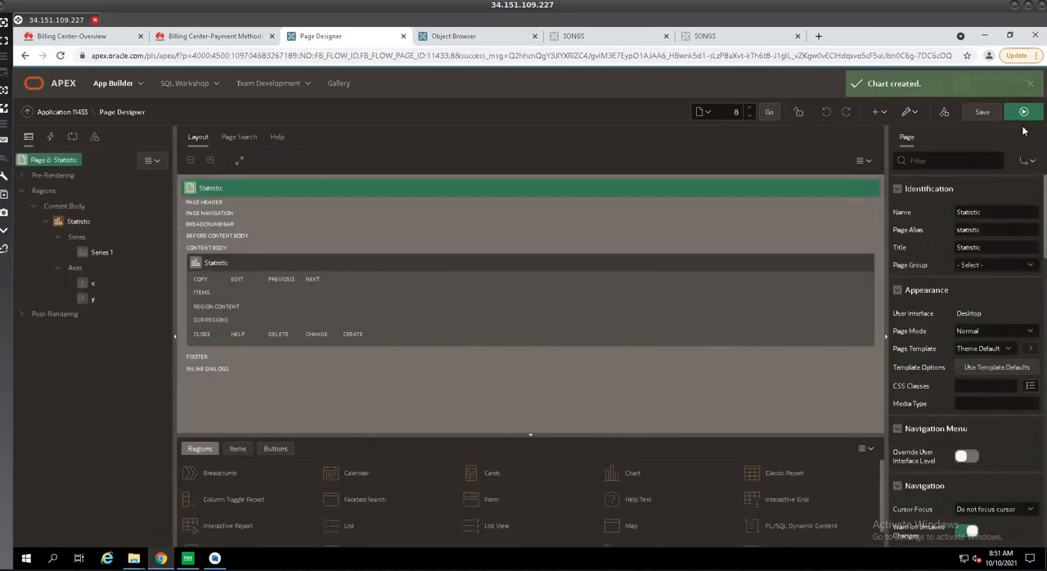
Run the new Statistic page and check its chart and menu entry in both open copies of the app.
click(1023, 112)
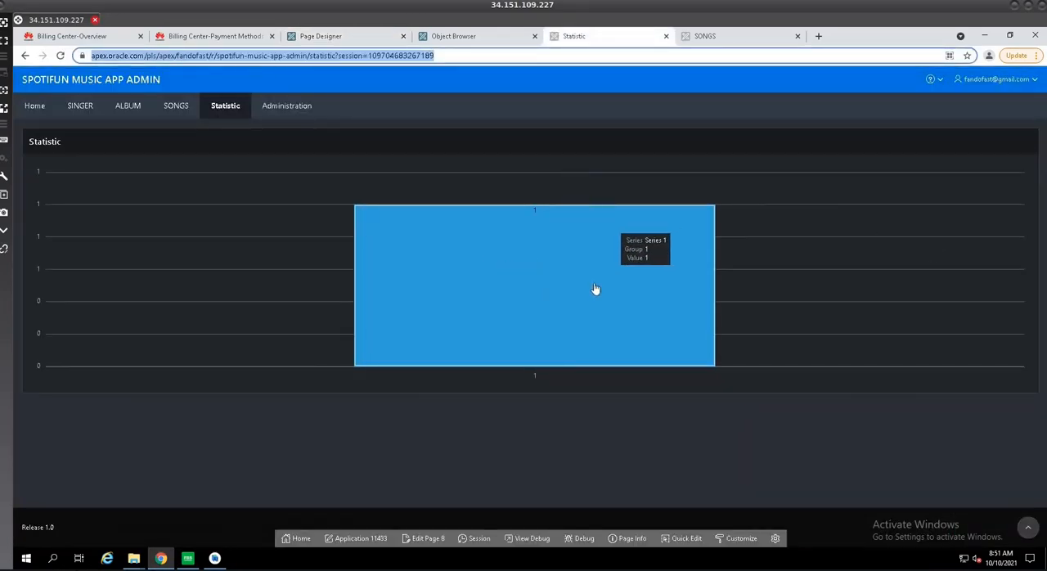
click(493, 38)
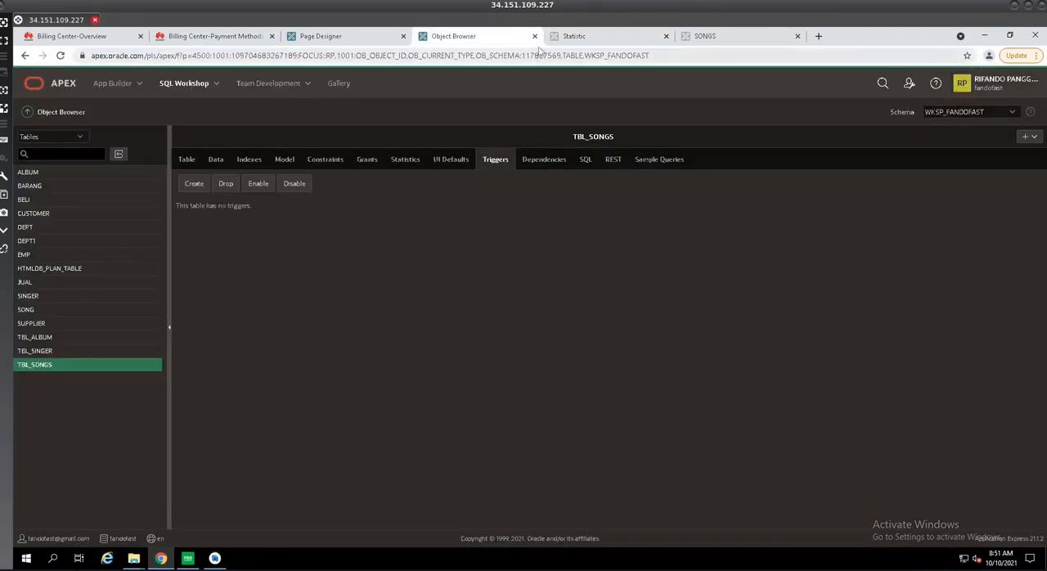
click(621, 38)
click(726, 37)
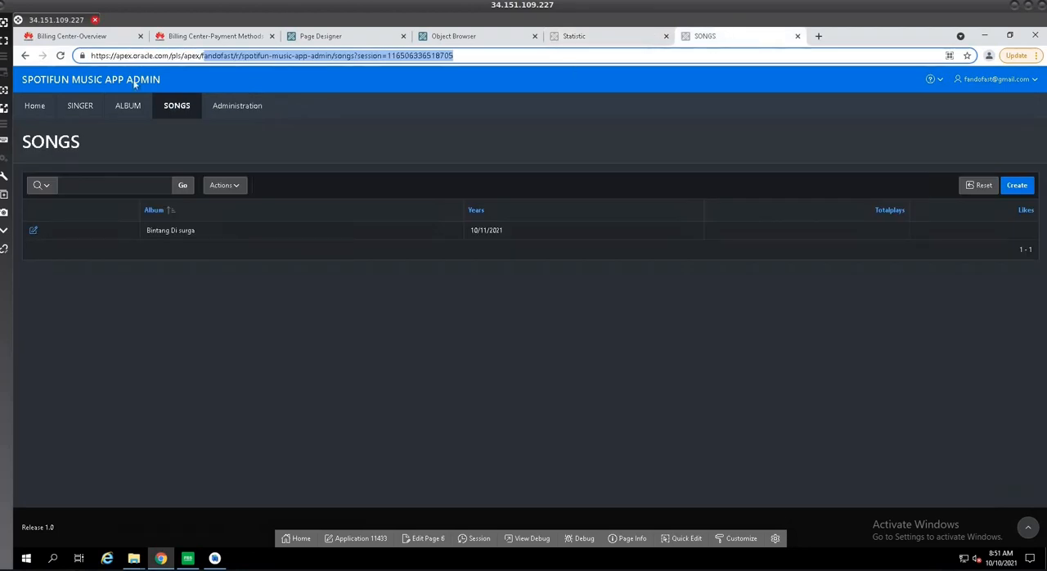
click(196, 113)
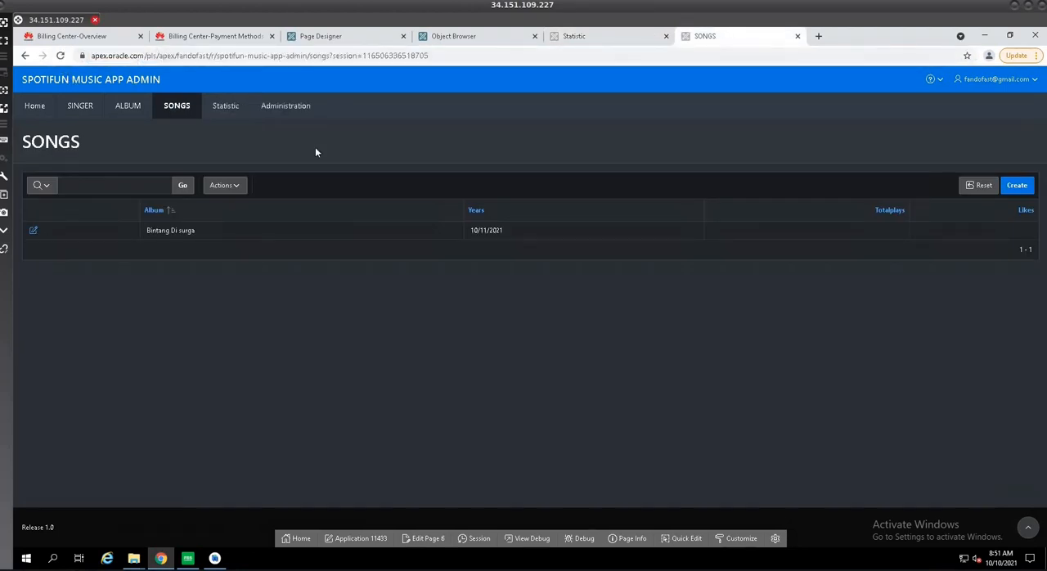
click(243, 116)
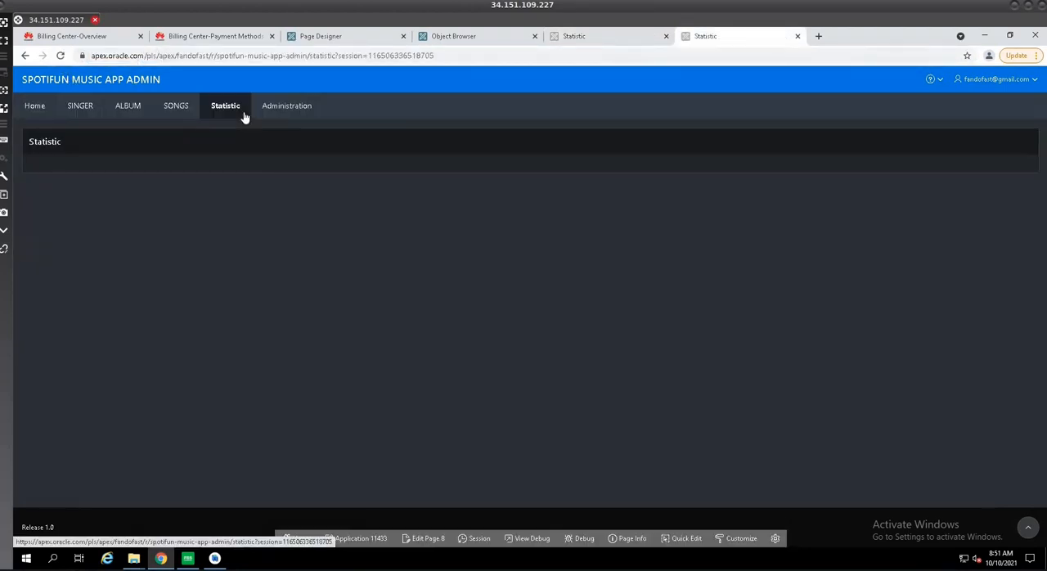
mouse_move(535, 297)
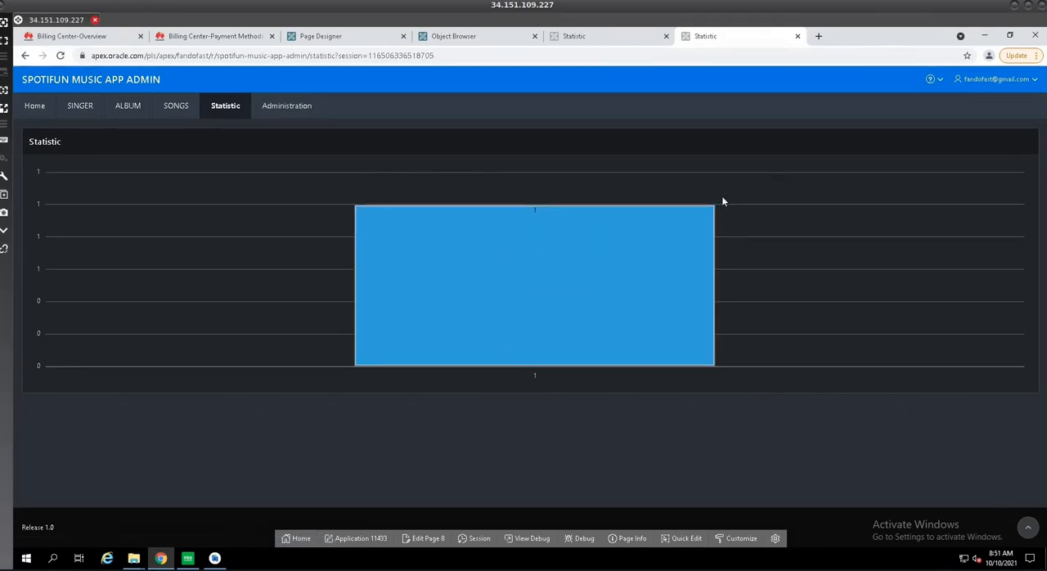
Close both browser tabs showing the app's Statistic page.
click(797, 36)
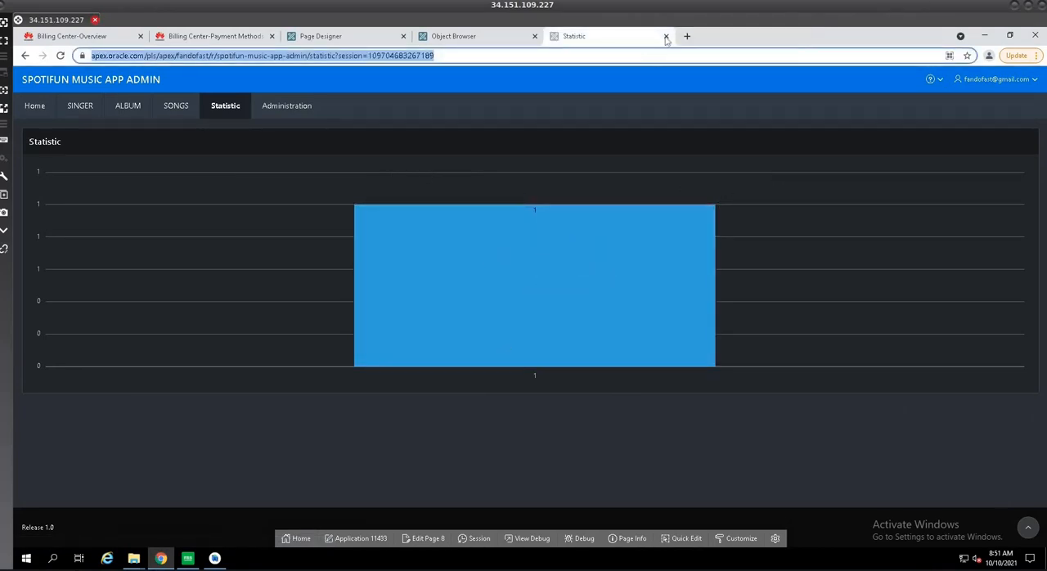
click(666, 36)
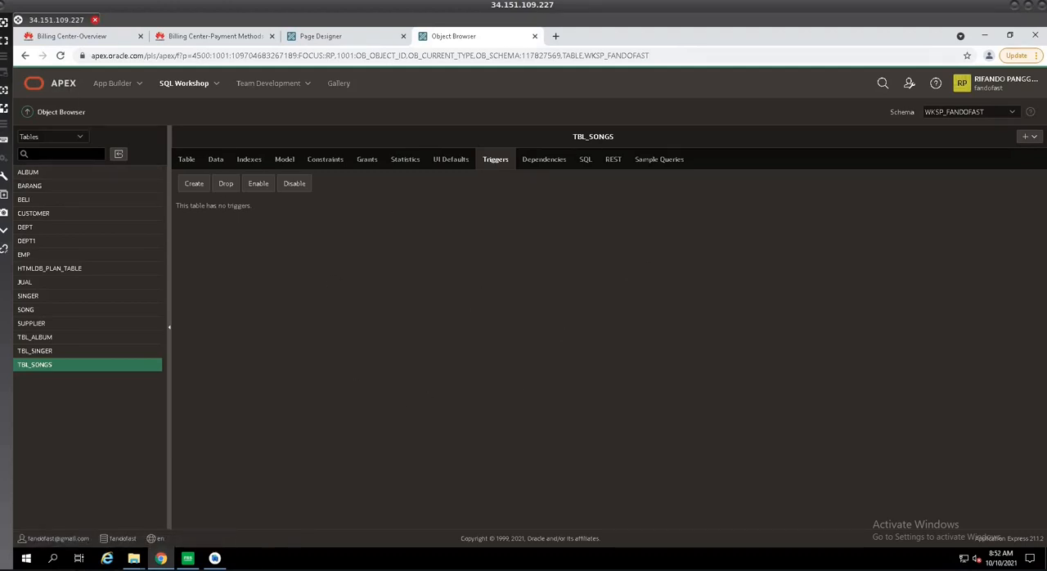
mouse_move(215, 558)
click(209, 523)
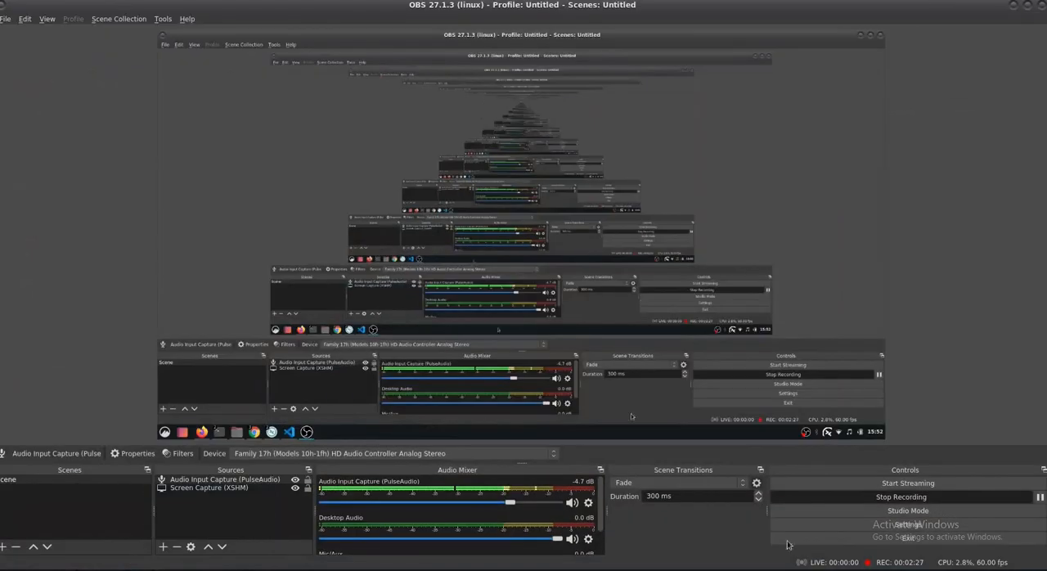
click(936, 497)
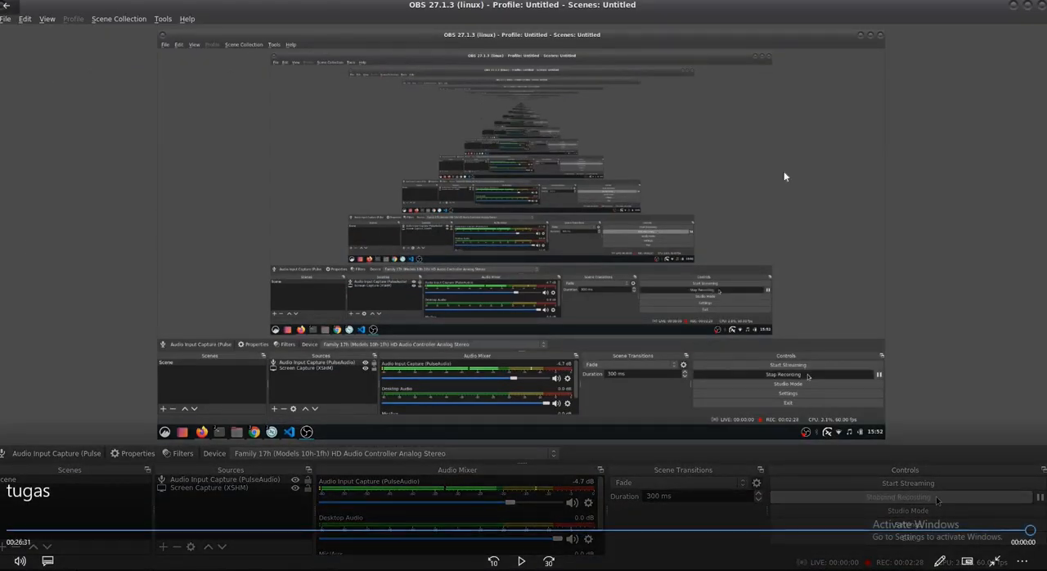